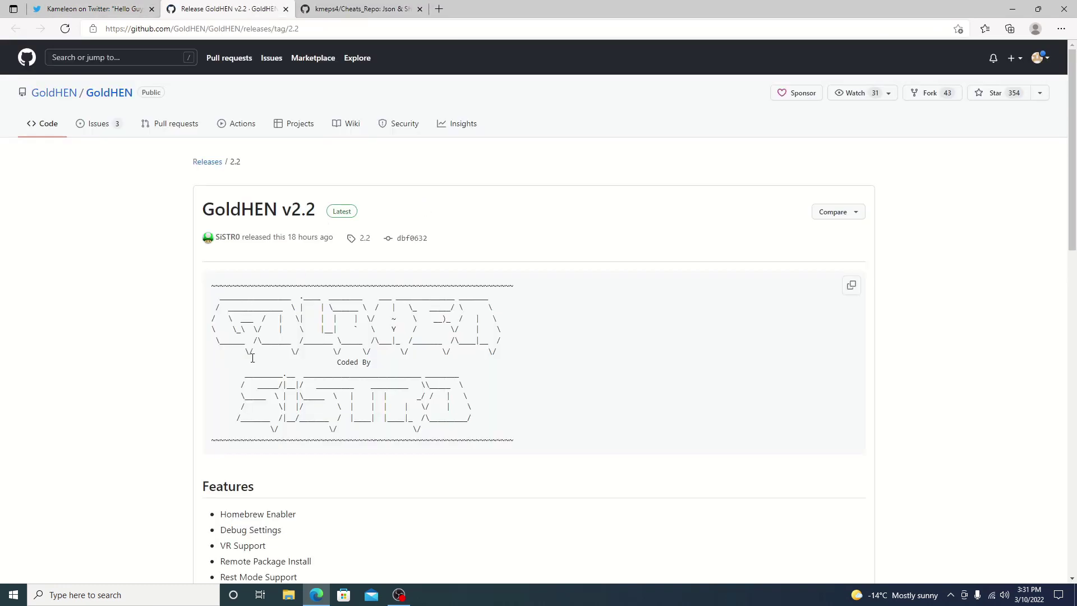
- Read through the GoldHEN v2.2 release notes, covering the features, warnings, Cheat Menu note and v2.2 changelog
scroll(263, 381, "down", 4)
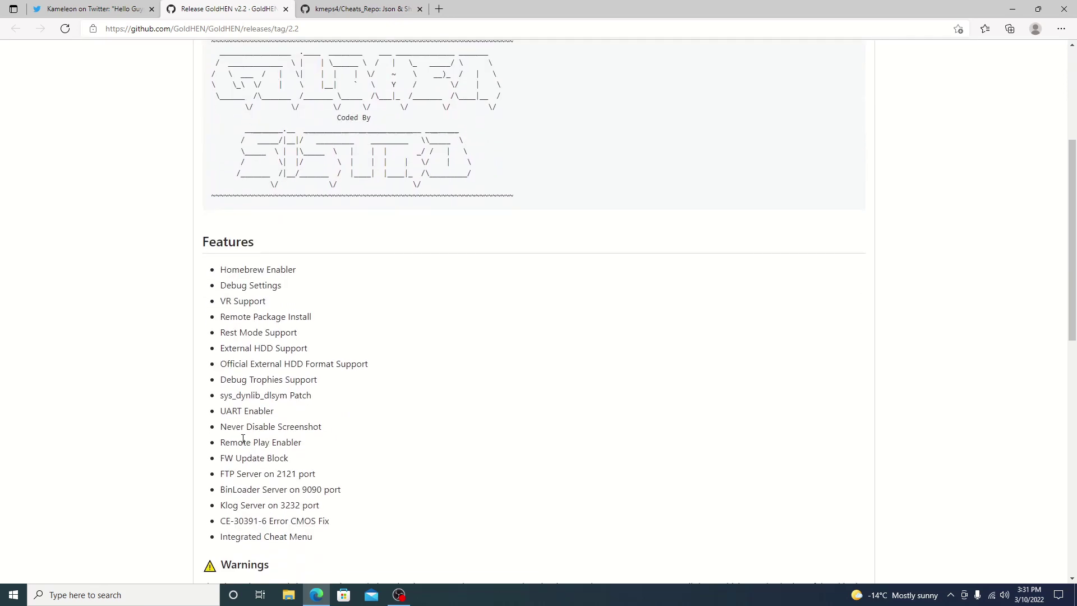
scroll(284, 447, "down", 2)
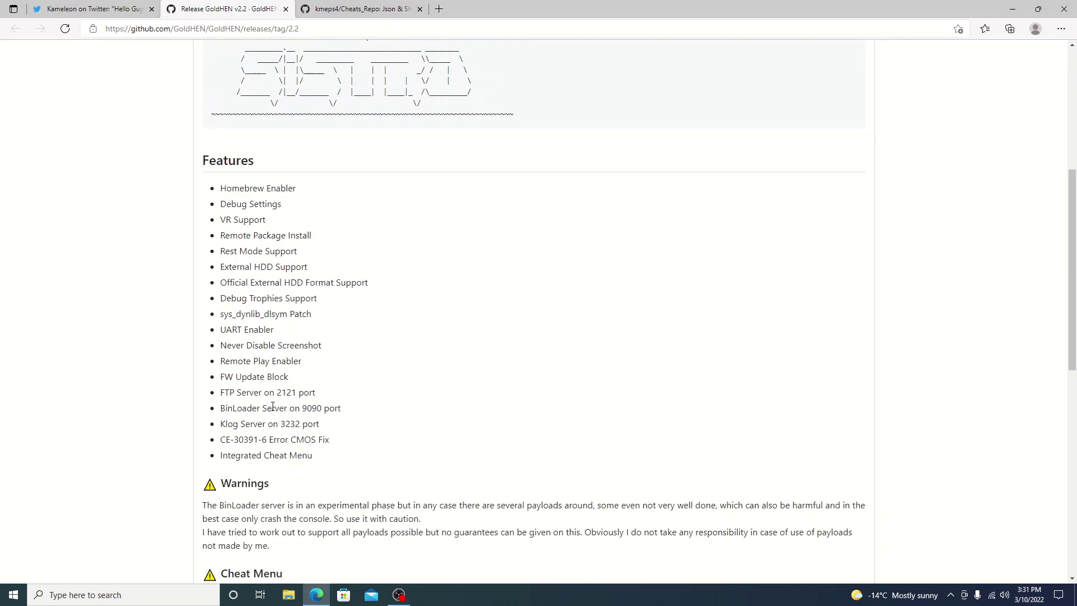
scroll(306, 260, "down", 1)
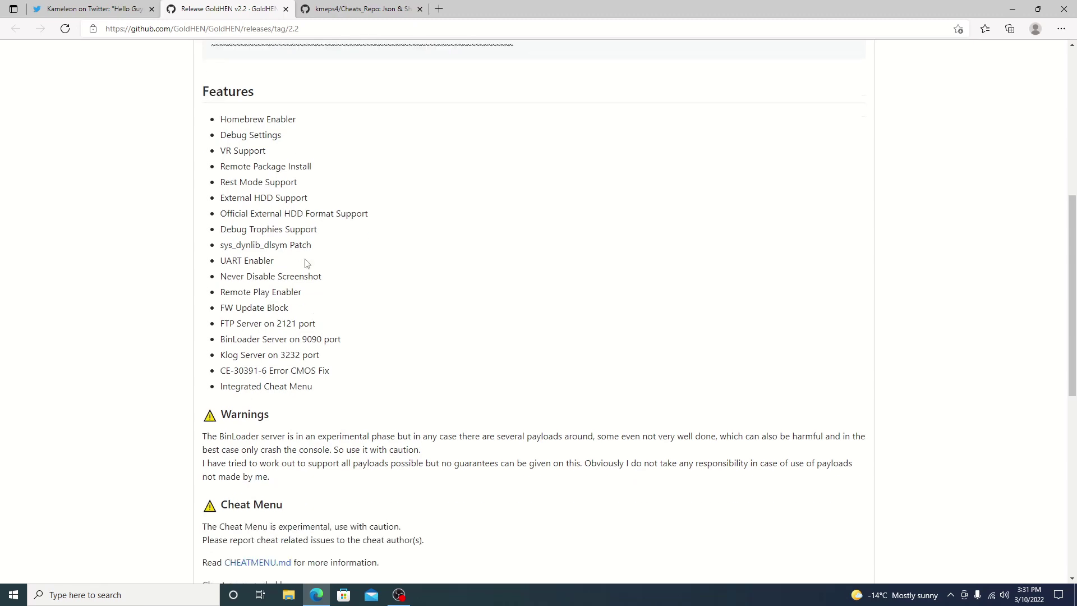
scroll(306, 261, "down", 5)
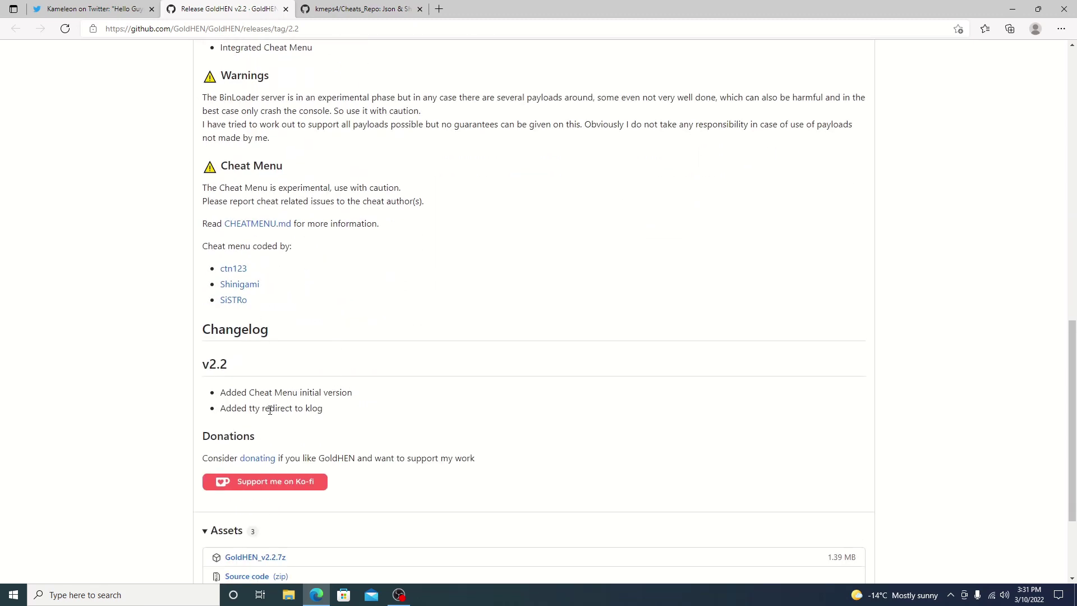
left_click_drag(231, 392, 320, 404)
scroll(266, 216, "up", 2)
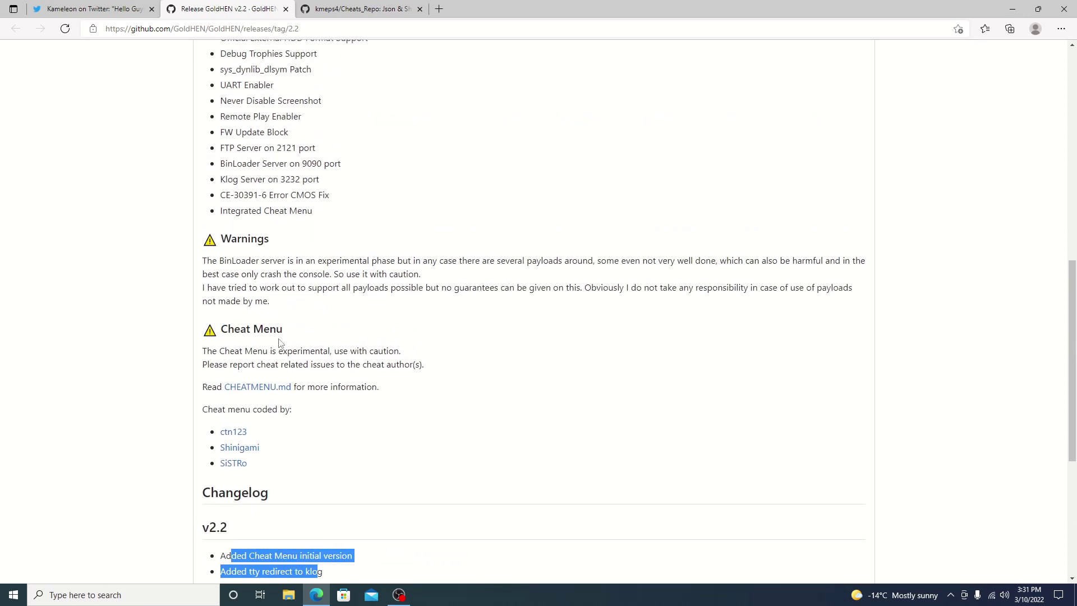
left_click_drag(283, 351, 328, 359)
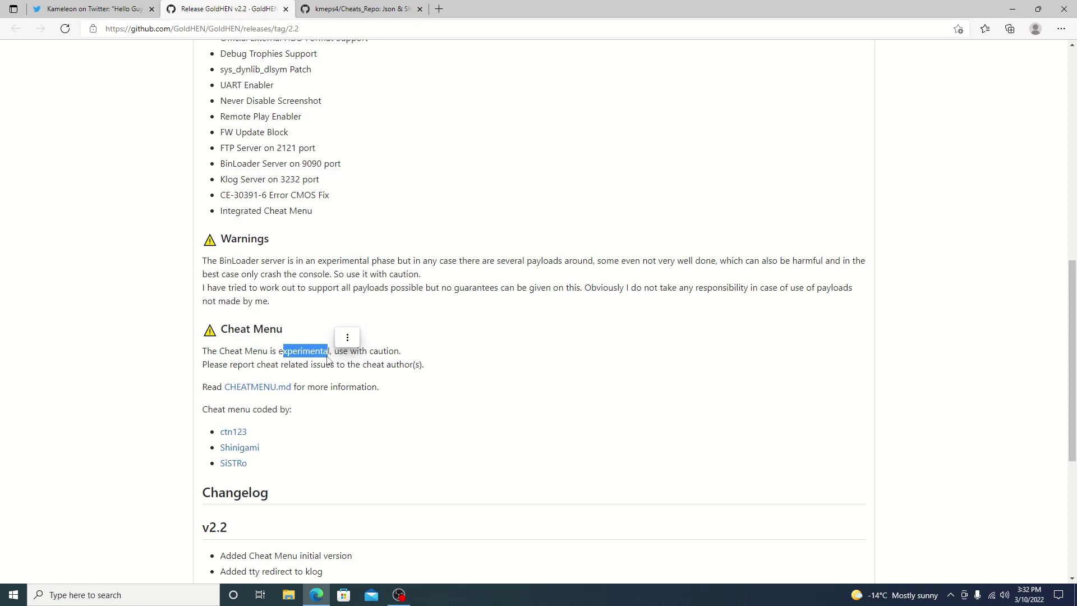
scroll(329, 359, "up", 10)
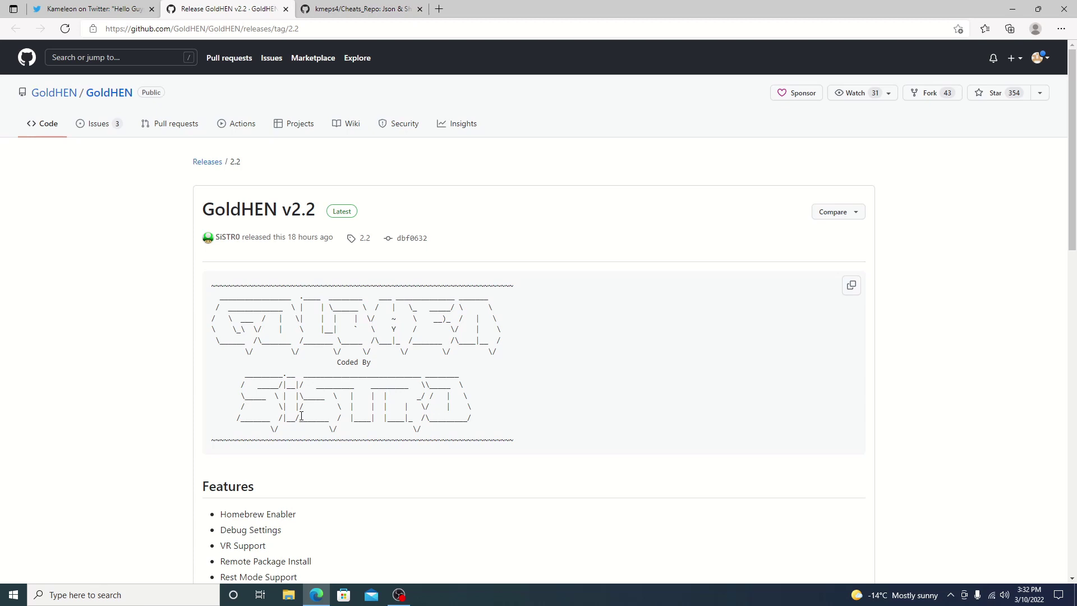
- Review the kmeps4/Cheats_Repo page for the cheats.zip file and the README's usage, storage paths and naming rules
left_click(367, 9)
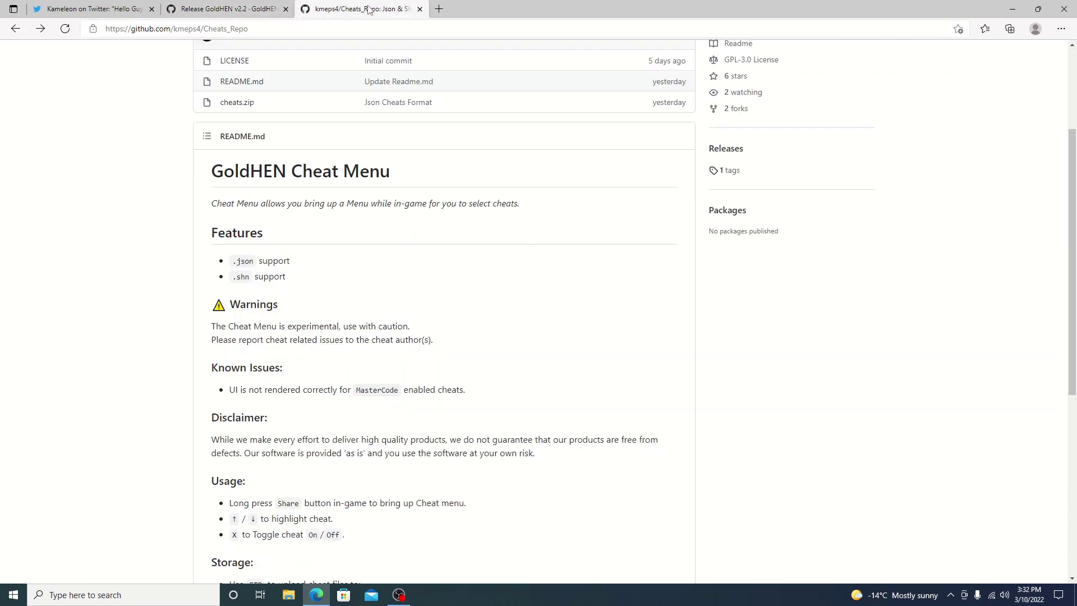
scroll(328, 120, "up", 3)
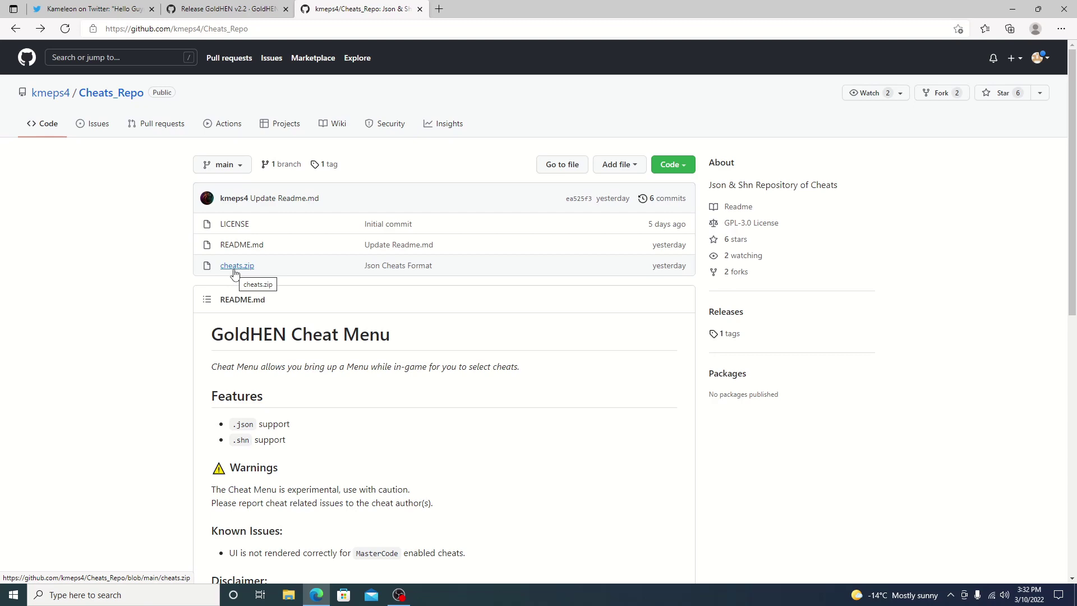
scroll(301, 365, "down", 5)
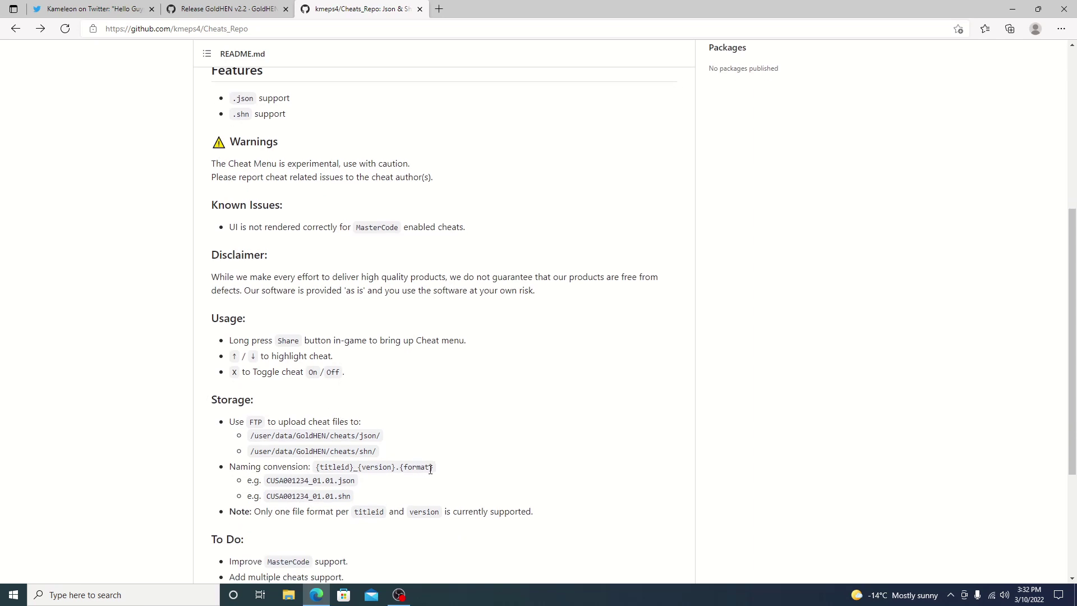
scroll(339, 508, "down", 3)
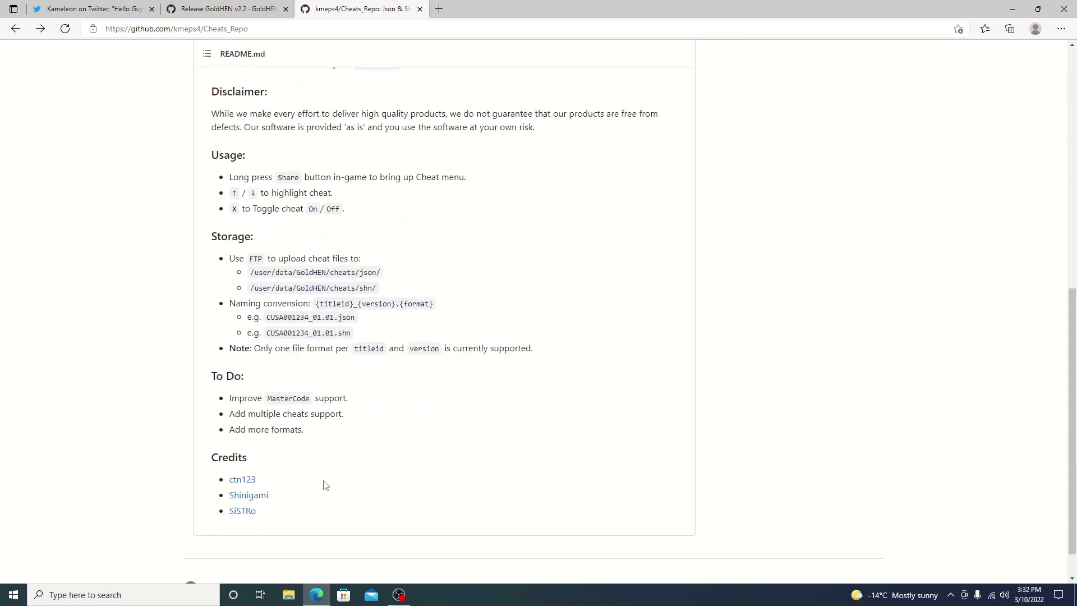
left_click(319, 598)
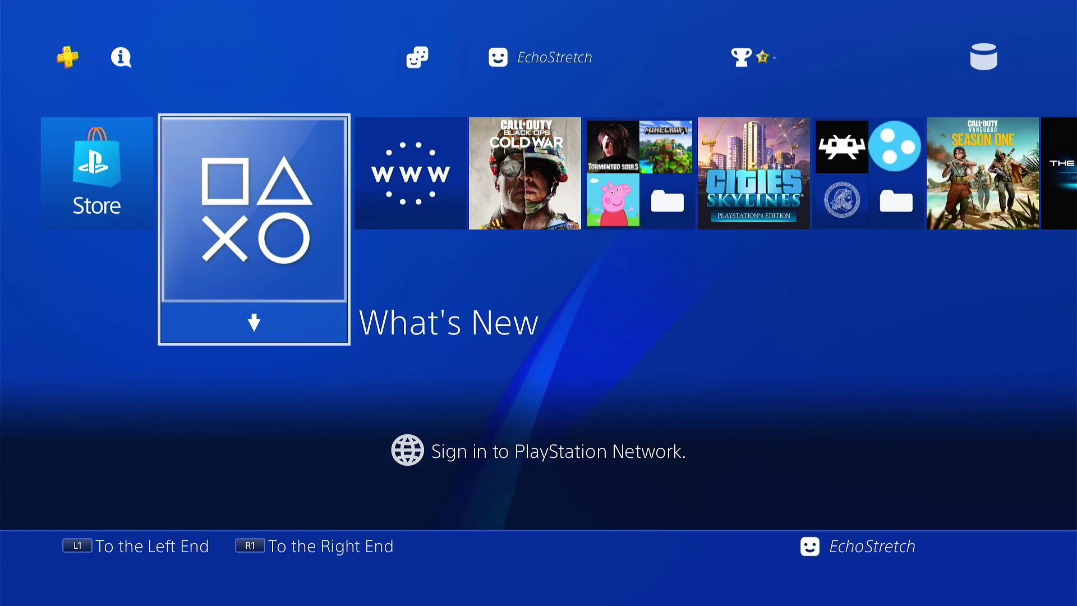
- Open Settings from the PS4 home screen
key("Up")
key("Right")
key("Right")
key("Right")
key("Right")
key("Right")
key("Right")
key("Right")
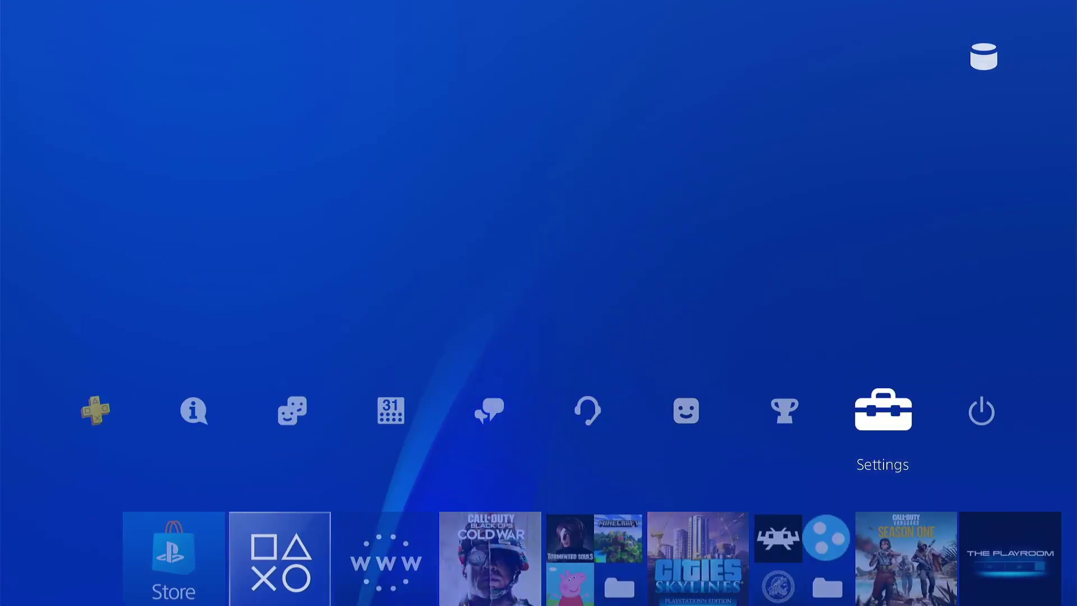
key("Return")
- Look through the Settings list and open the Network settings to check that Connect to the Internet is enabled
key("Up")
key("Up")
key("Up")
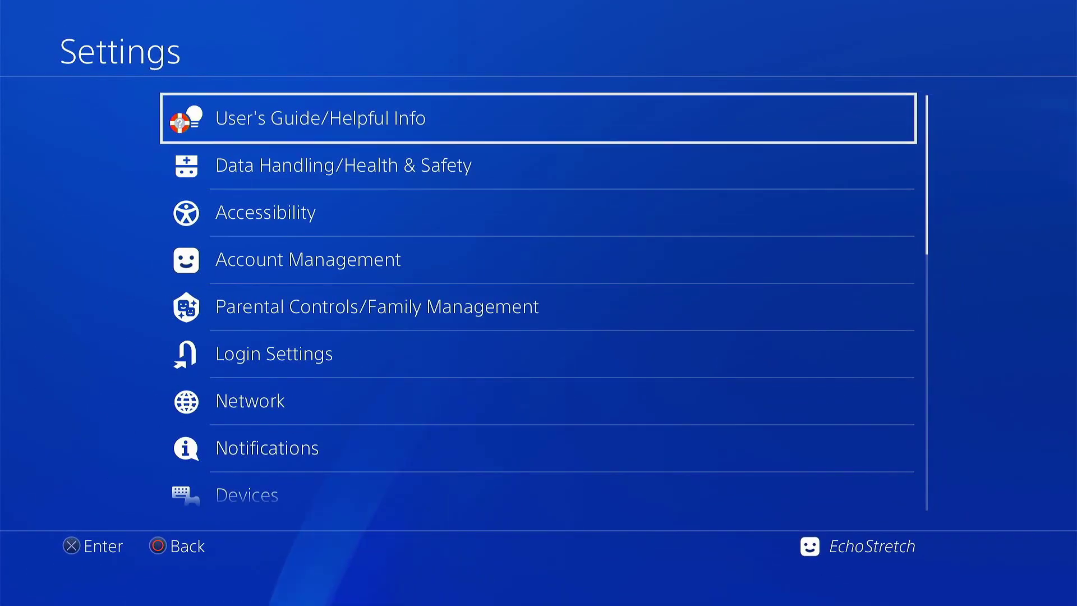
key("Down")
key("Down")
key("Down")
key("Down")
key("Down")
key("Down")
key("Down")
key("Down")
key("Down")
key("Down")
key("Down")
key("Down")
key("Down")
key("Down")
key("Down")
key("Down")
key("Down")
key("Down")
key("Down")
key("Down")
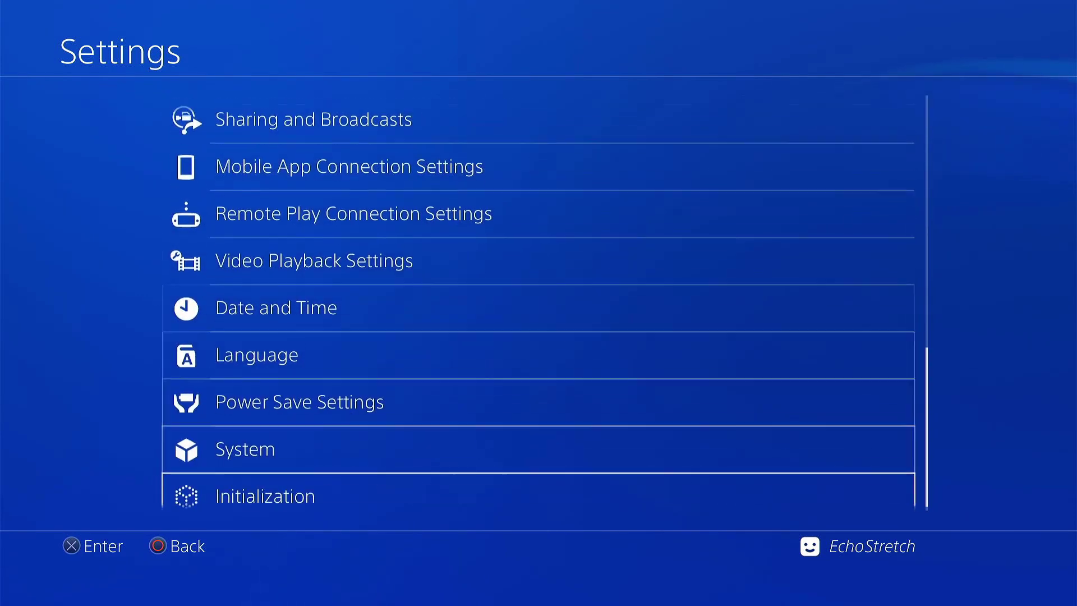
key("Up")
key("Up")
key("Up")
key("Up")
key("Up")
key("Up")
key("Up")
key("Up")
key("Up")
key("Up")
key("Up")
key("Up")
key("Up")
key("Up")
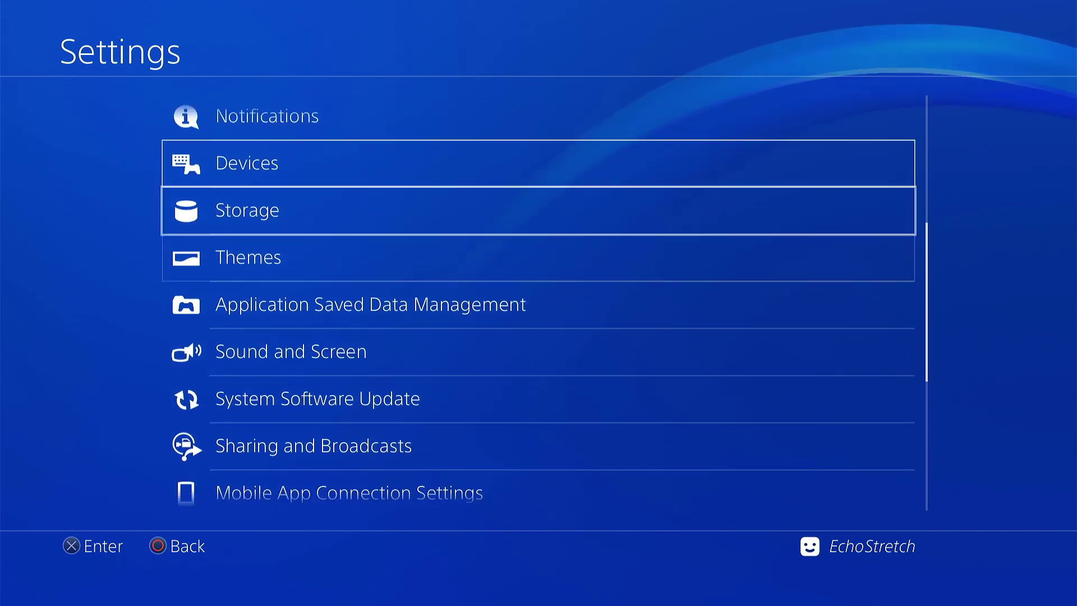
key("Up")
key("Up")
key("Return")
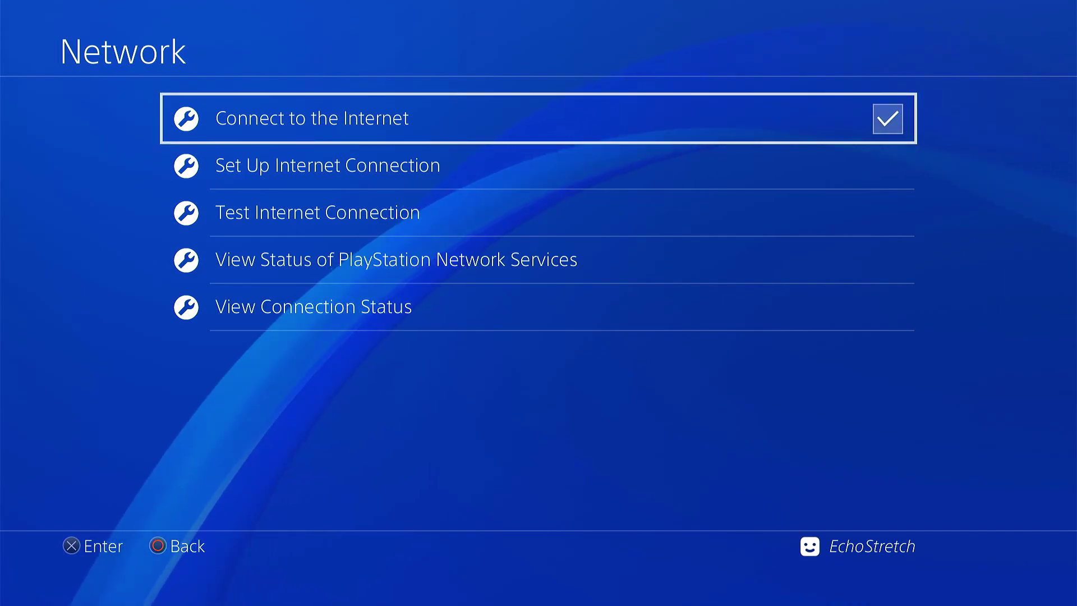
- Leave Settings, start the Internet Browser and delete all its frequently used pages
key("Escape")
key("Escape")
key("Escape")
key("Return")
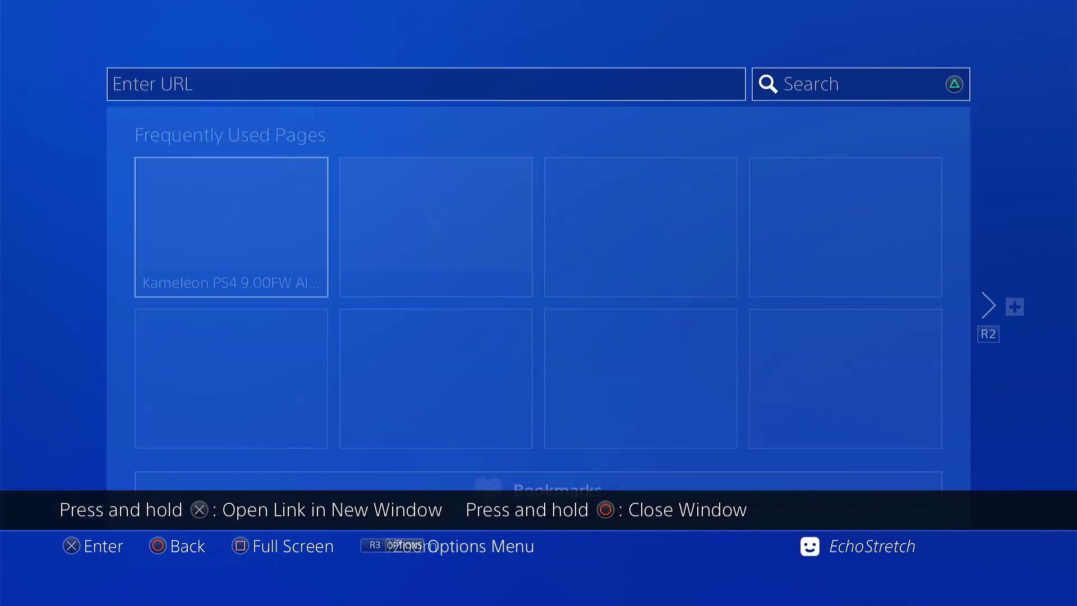
key("F3")
key("Down")
key("Return")
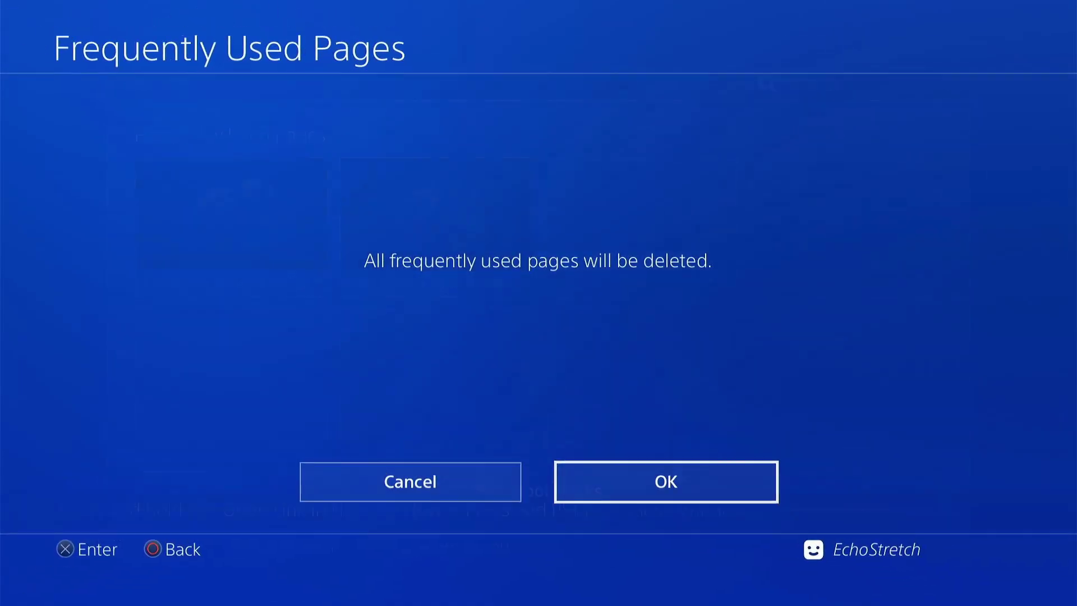
key("Return")
- Clear the Internet Browser's browsing history and return to its start page
key("F3")
key("Down")
key("Return")
key("F3")
key("Return")
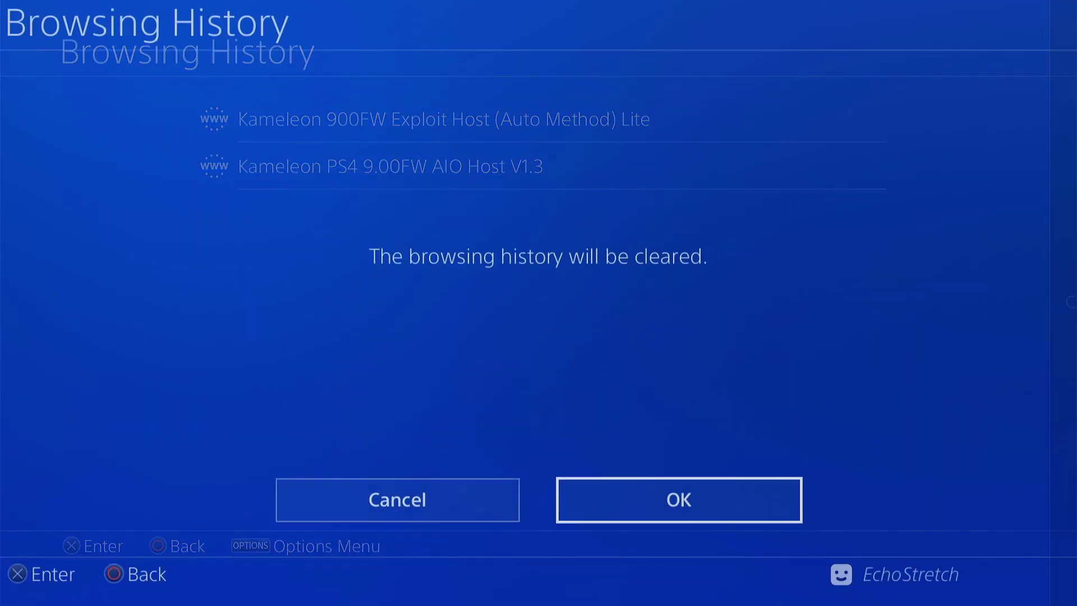
key("Return")
key("Escape")
- Delete the cookies in the Internet Browser's settings
key("F3")
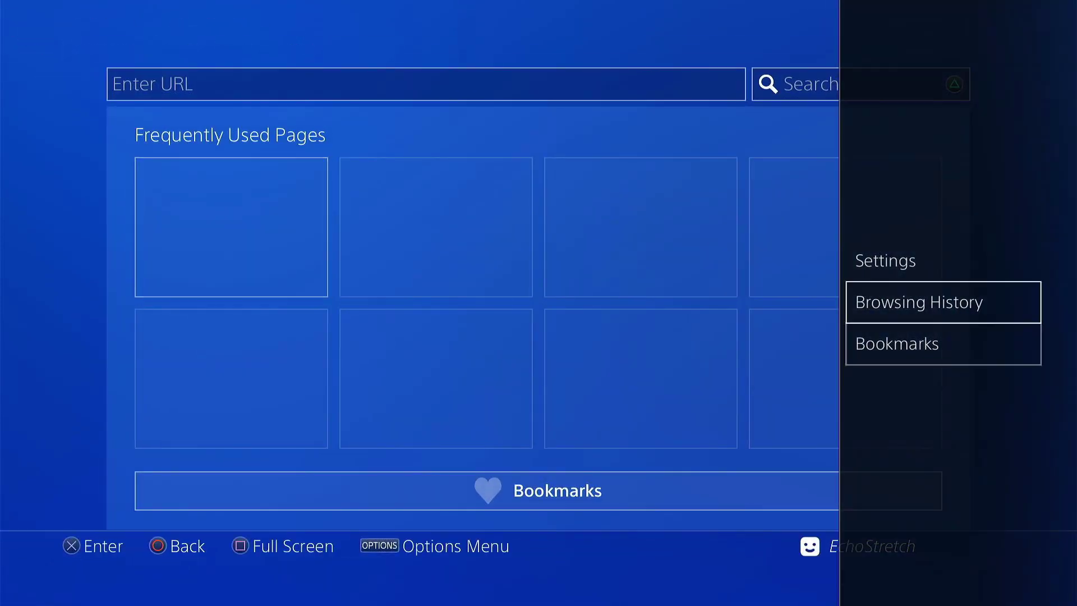
key("Up")
key("Return")
key("Down")
key("Down")
key("Return")
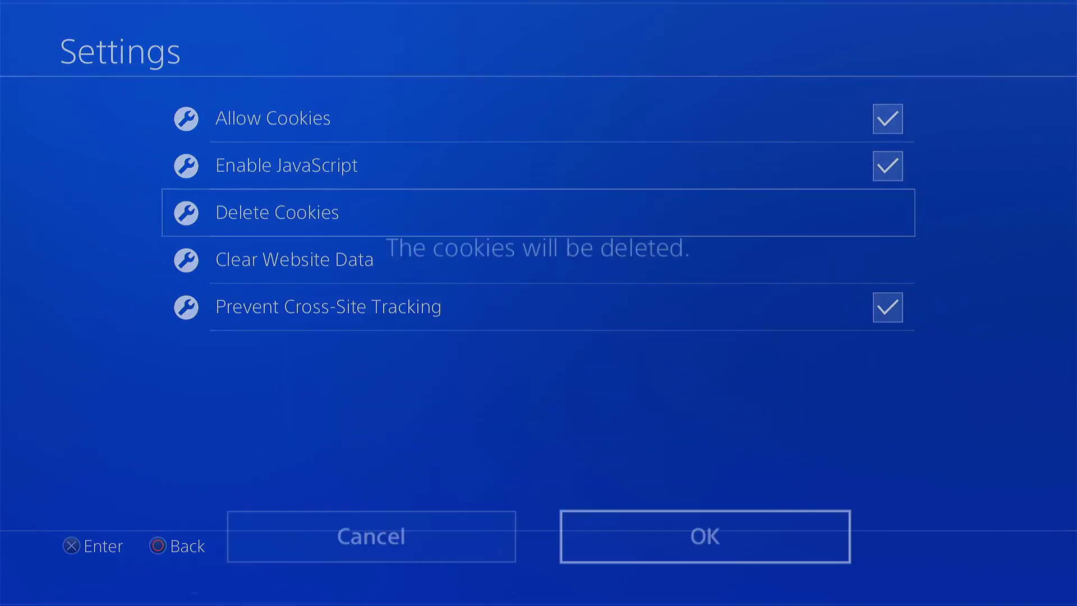
key("Return")
- Clear the browser's website data, return to its start page and move to Bookmarks
key("Down")
key("Return")
key("Return")
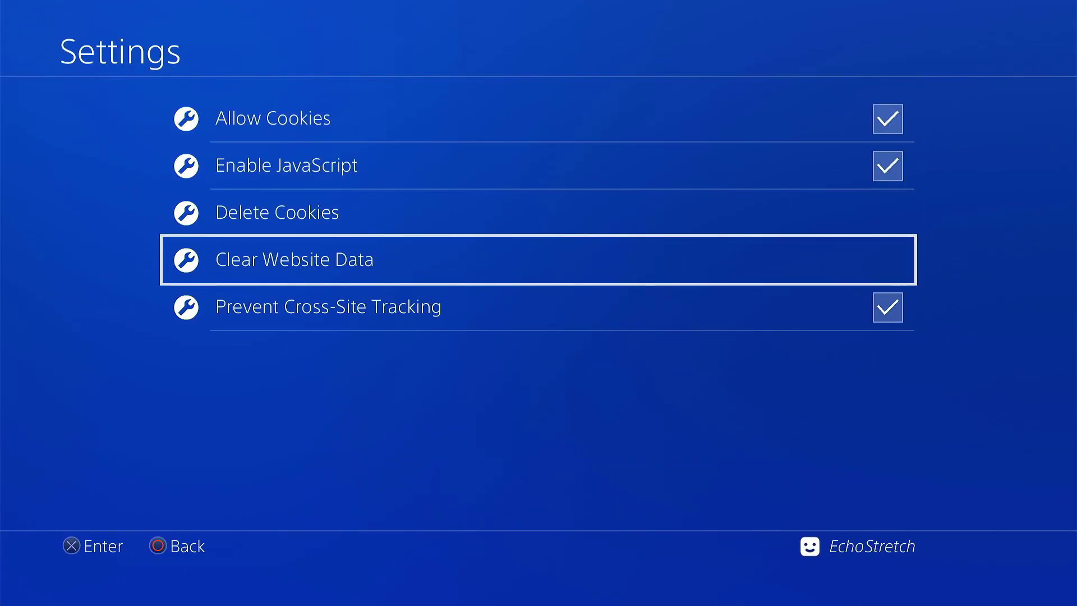
key("Escape")
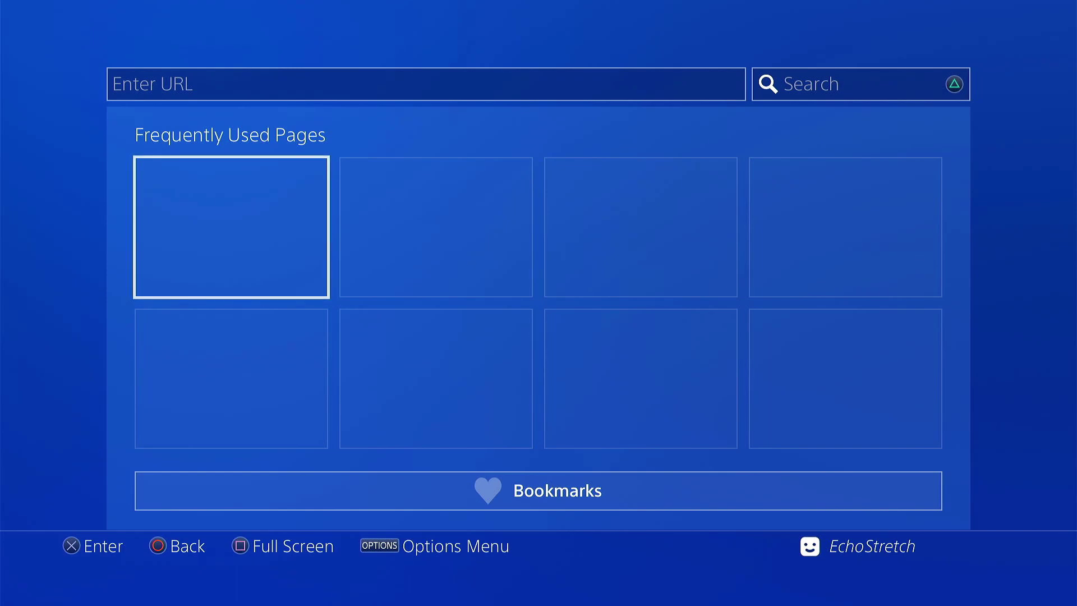
key("Down")
key("Down")
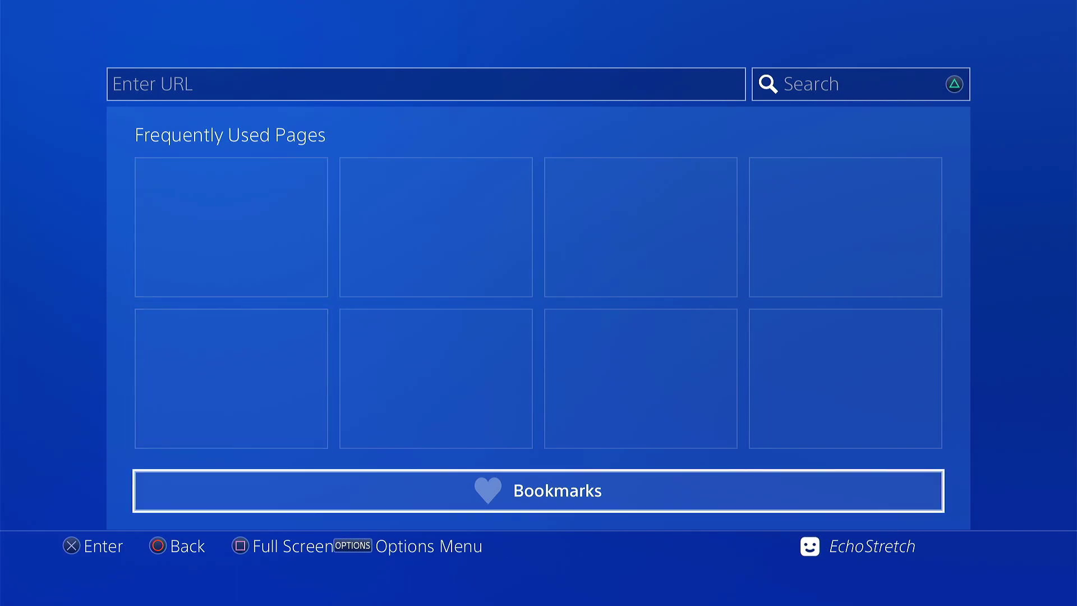
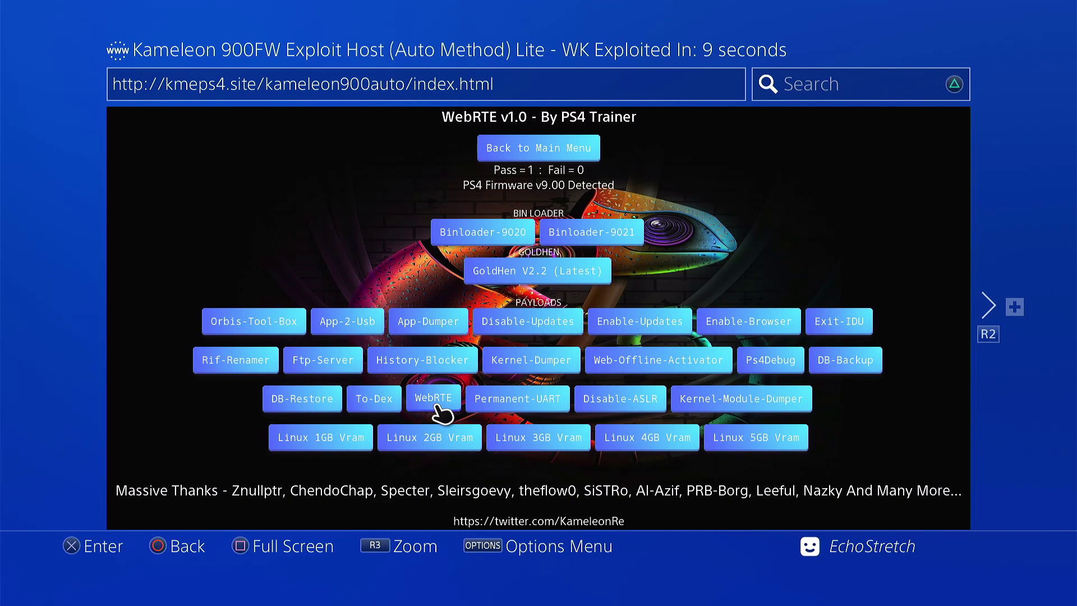
- Leave the exploit host page for the PS4 home screen and open the GoldHEN entry in Settings
key("super")
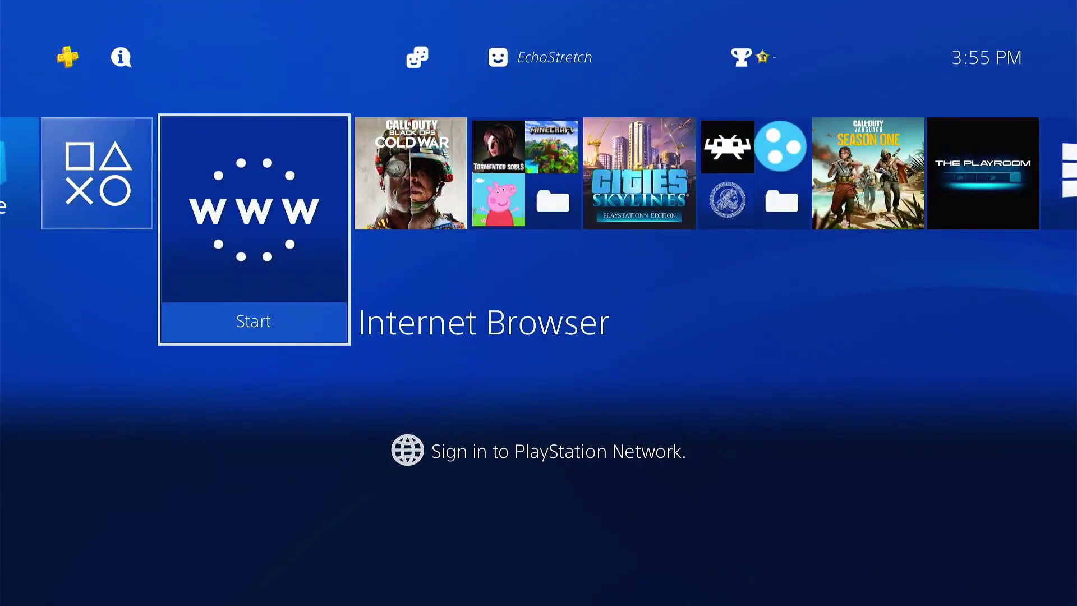
key("Up")
key("Return")
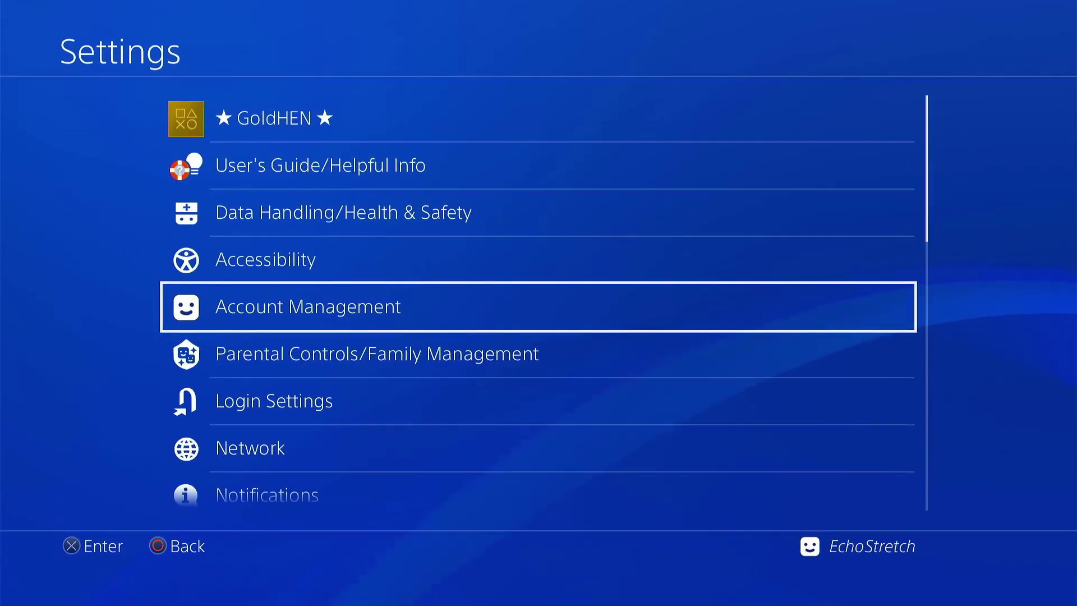
key("Up")
key("Up")
key("Up")
key("Up")
key("Return")
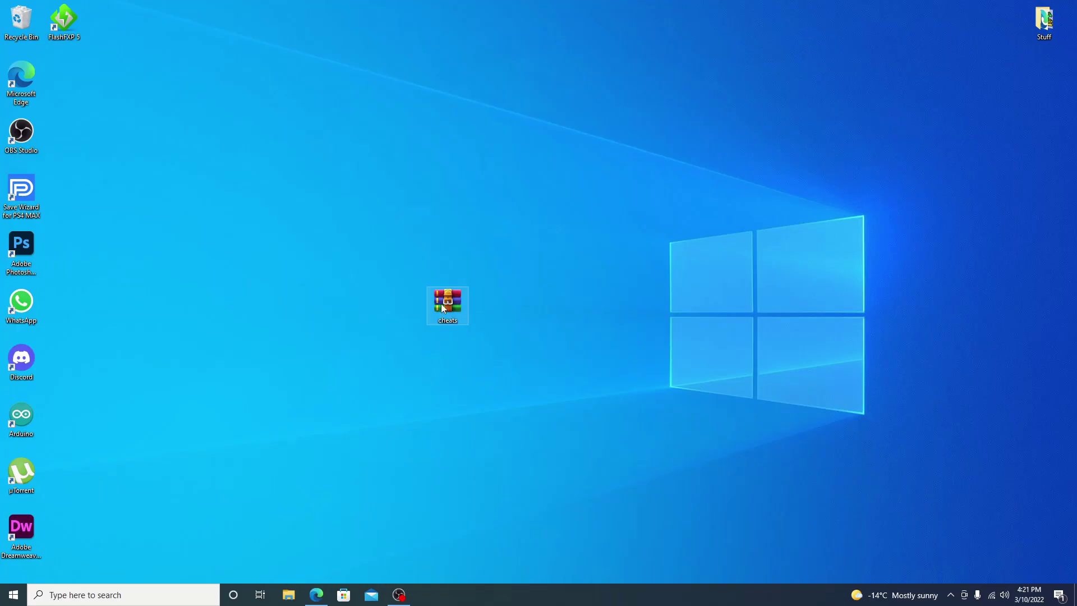
- Extract the cheats archive on the Windows desktop to its own "cheats" folder and place the folder beside the archive
right_click(443, 308)
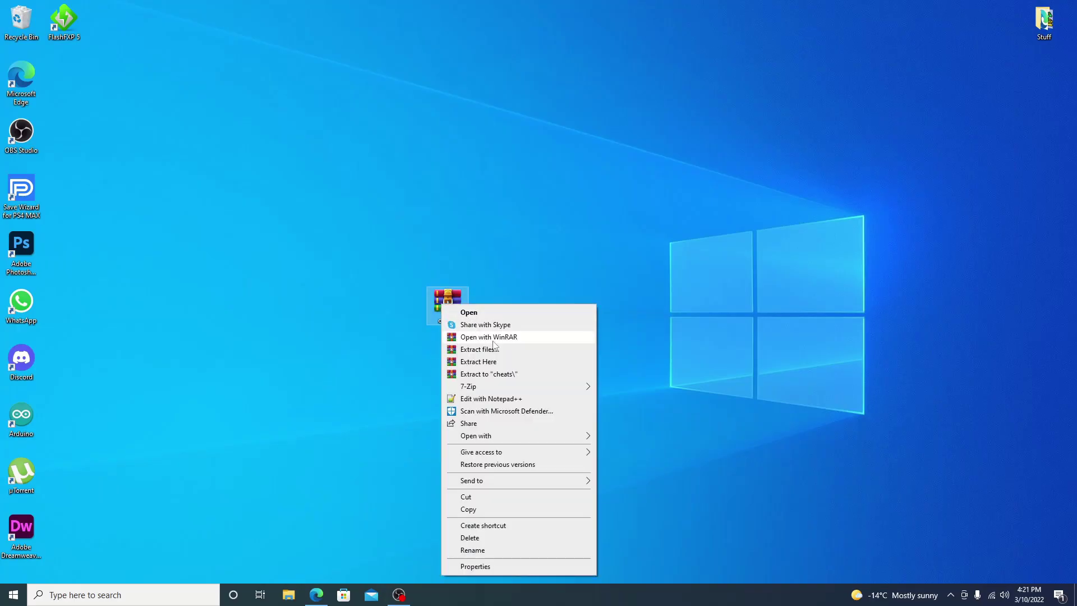
left_click(516, 375)
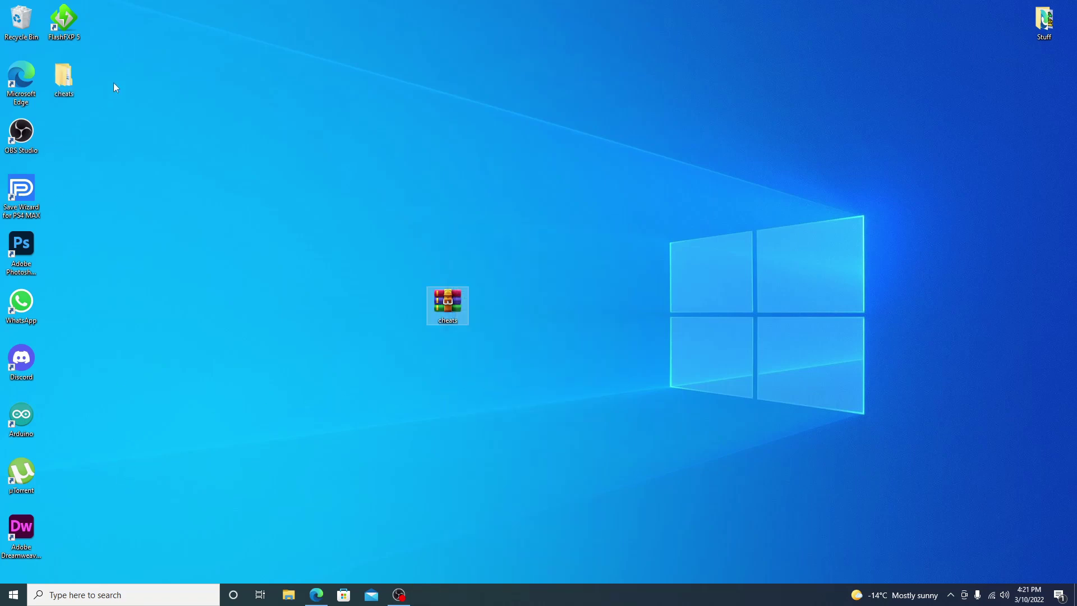
left_click_drag(63, 77, 500, 318)
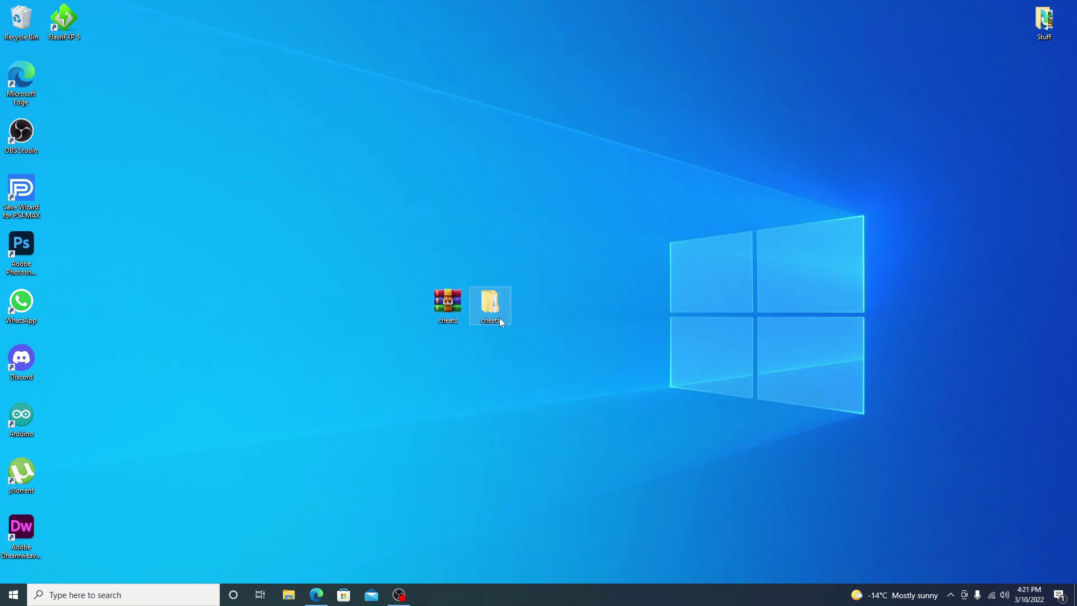
- Inspect the json cheat files inside the extracted cheats folder and close the folder window
double_click(501, 321)
left_click(283, 310)
double_click(284, 305)
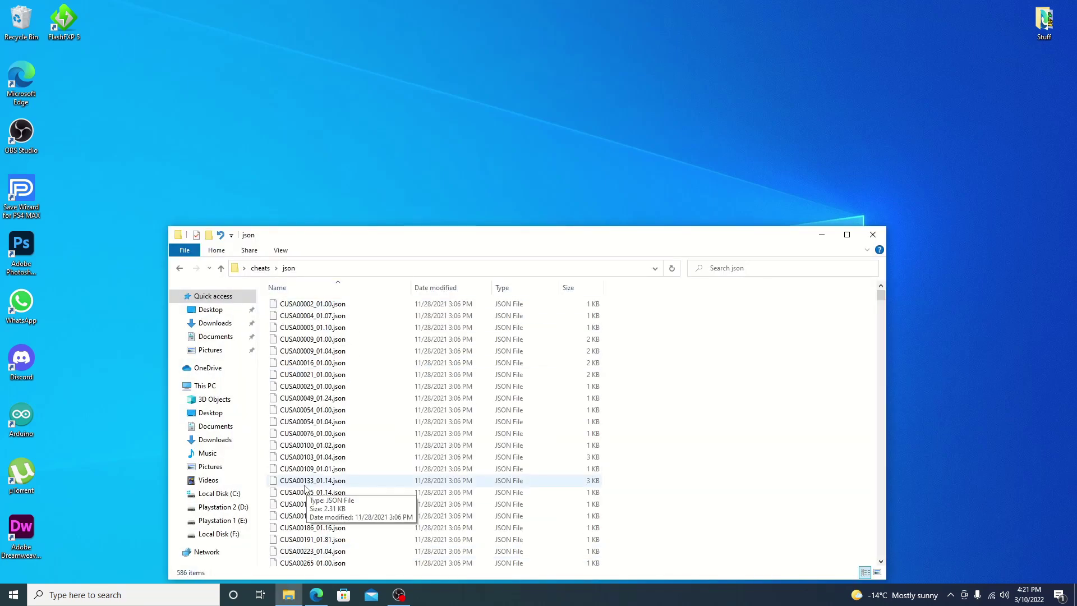
left_click(180, 272)
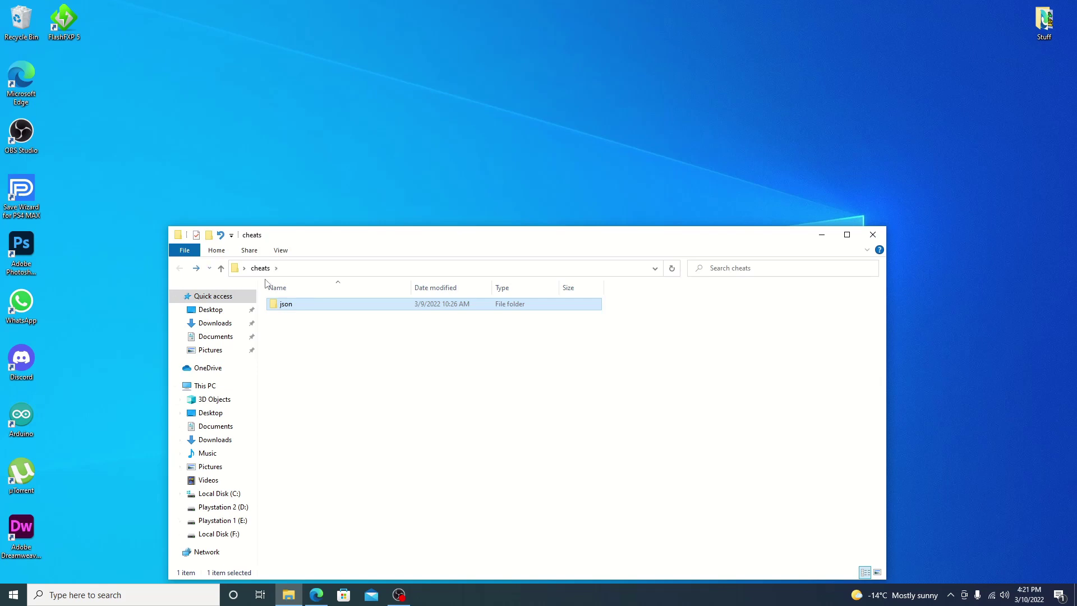
left_click(873, 234)
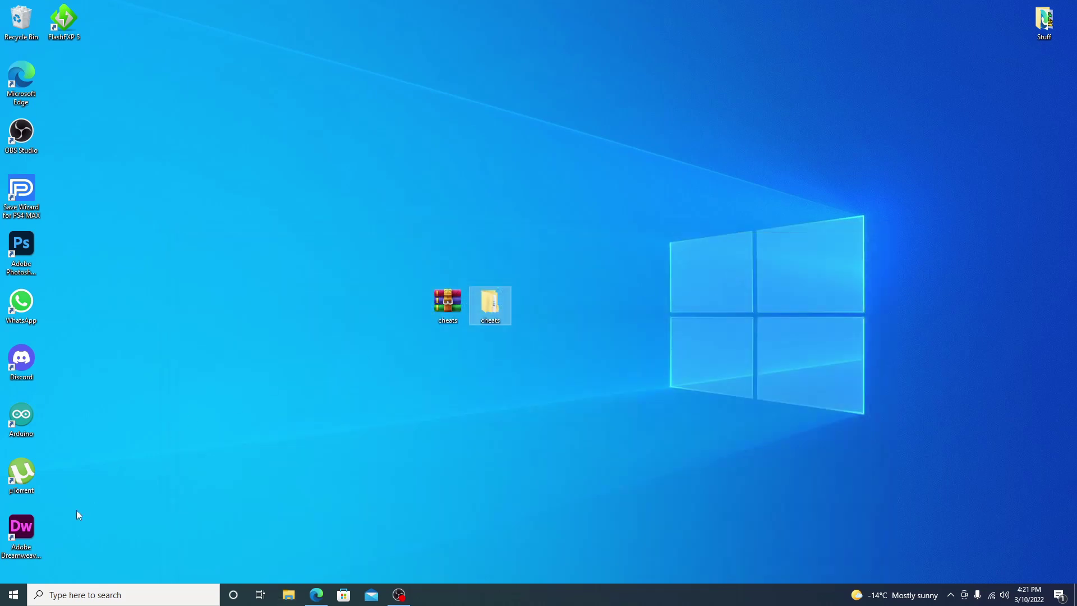
- Launch FlashFXP 5 on the Windows PC and accept its evaluation terms
left_click(13, 594)
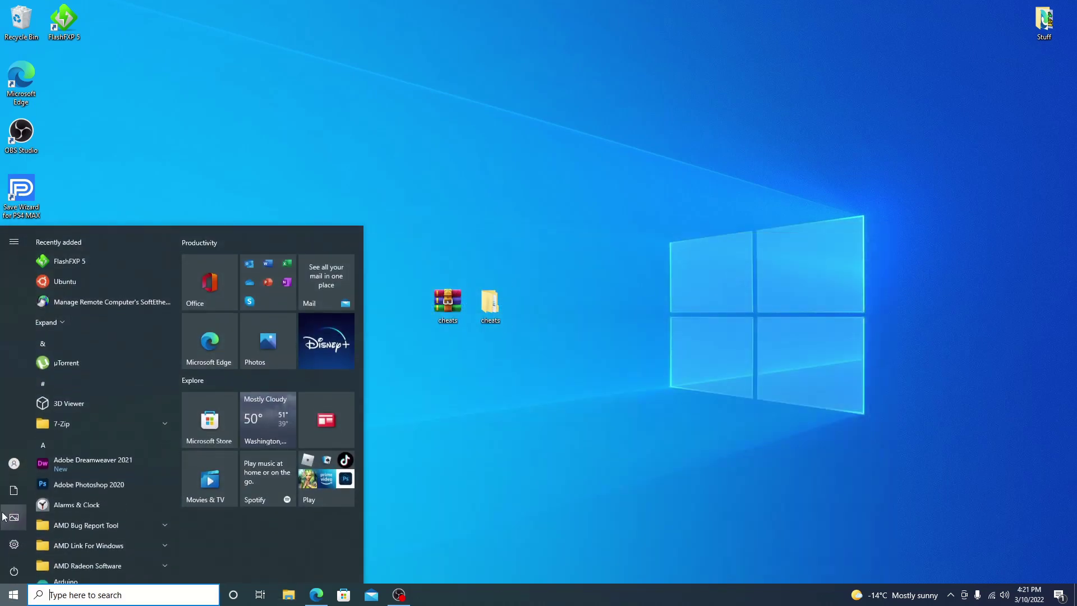
left_click(106, 264)
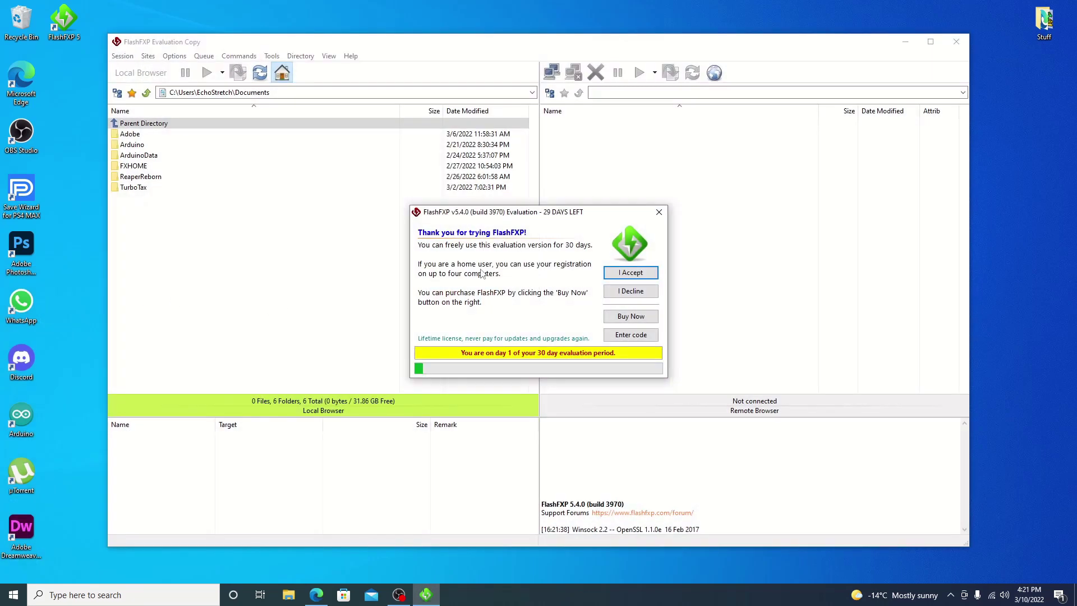
left_click(617, 278)
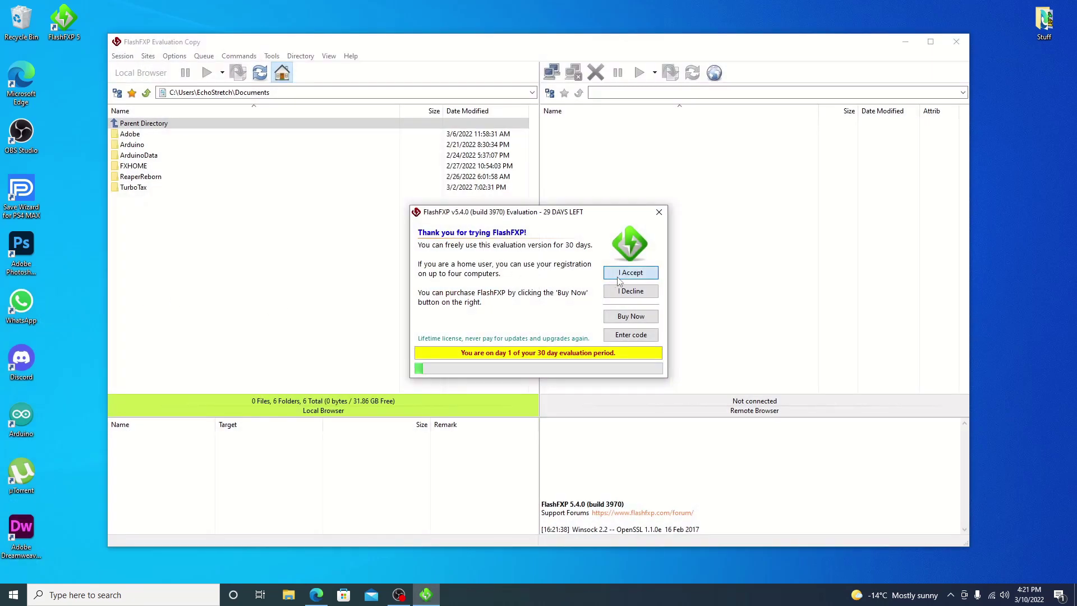
- Connect to the PS4 over FTP using the Quick Connect history entry 10.0.0.235 on port 2121
left_click(557, 73)
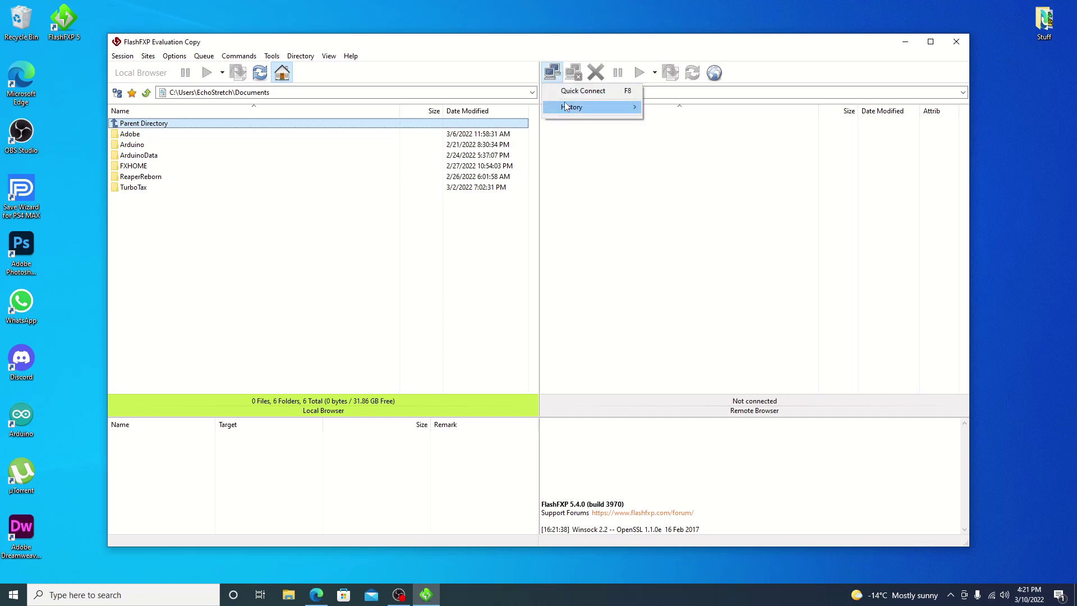
mouse_move(565, 104)
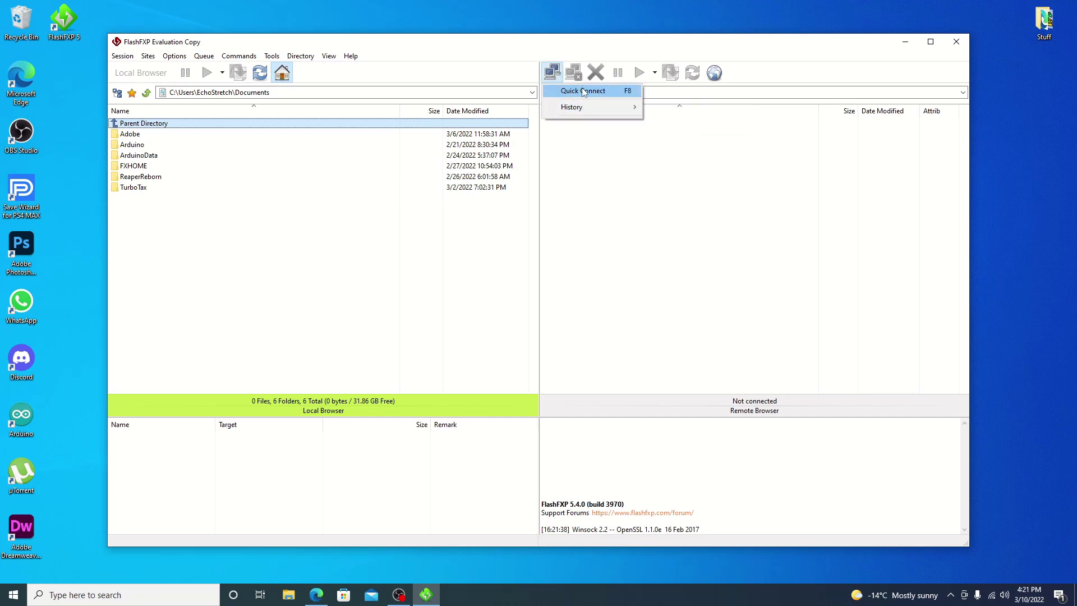
left_click(578, 91)
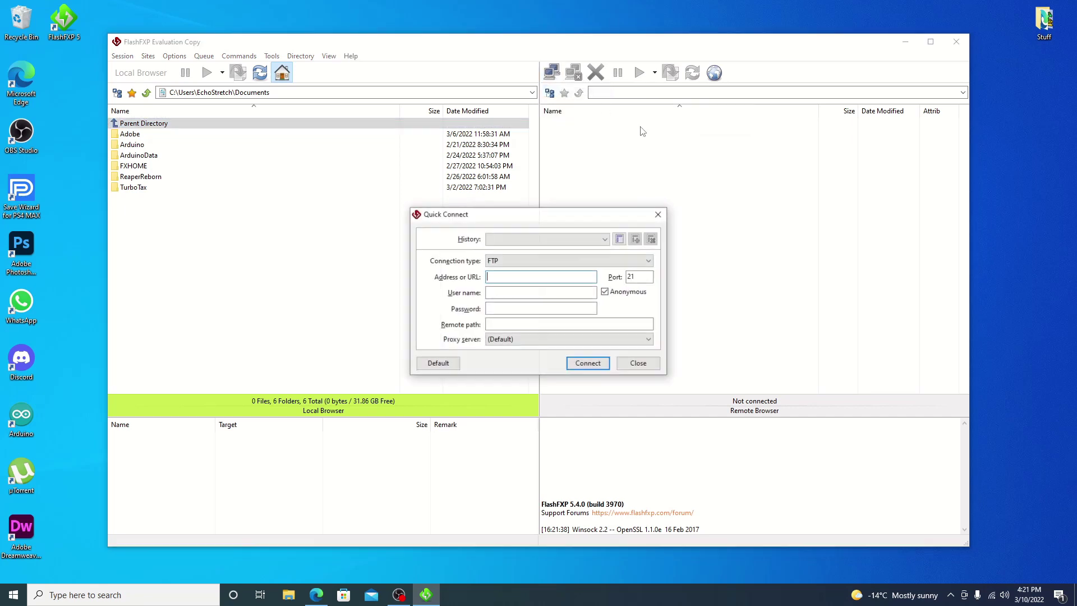
left_click(586, 240)
left_click(553, 251)
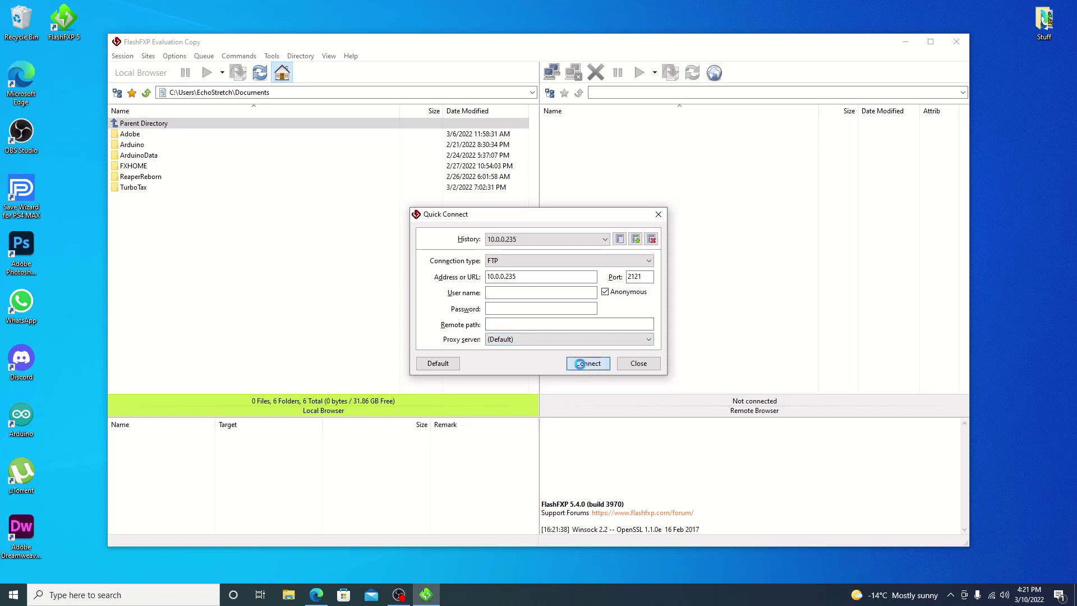
left_click(586, 363)
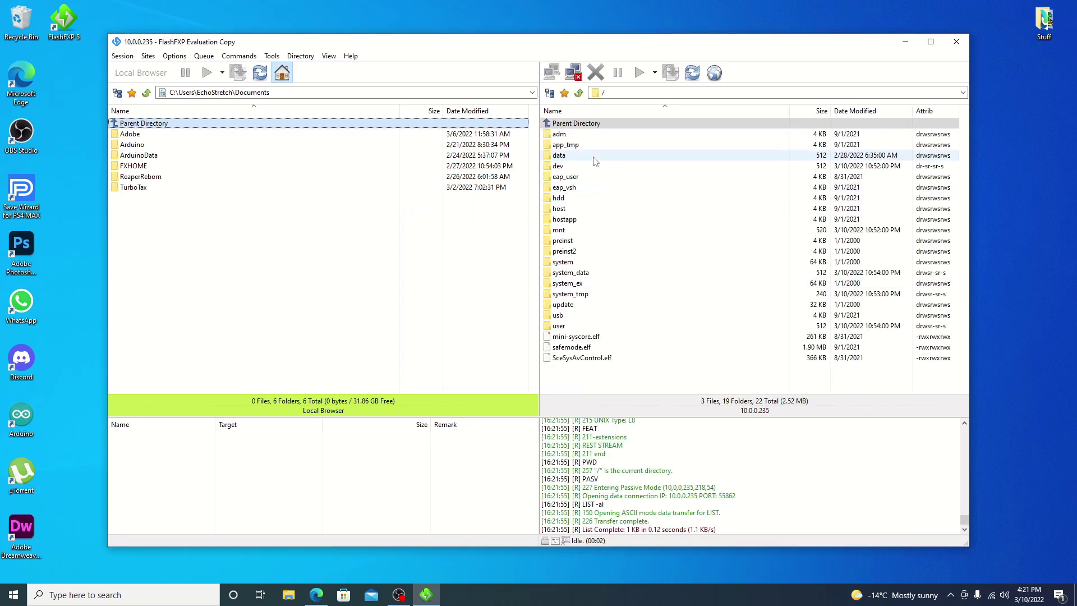
- Look through the PS4's /data/GoldHEN/cheats/json folder and return to the root directory
left_click(559, 157)
double_click(560, 158)
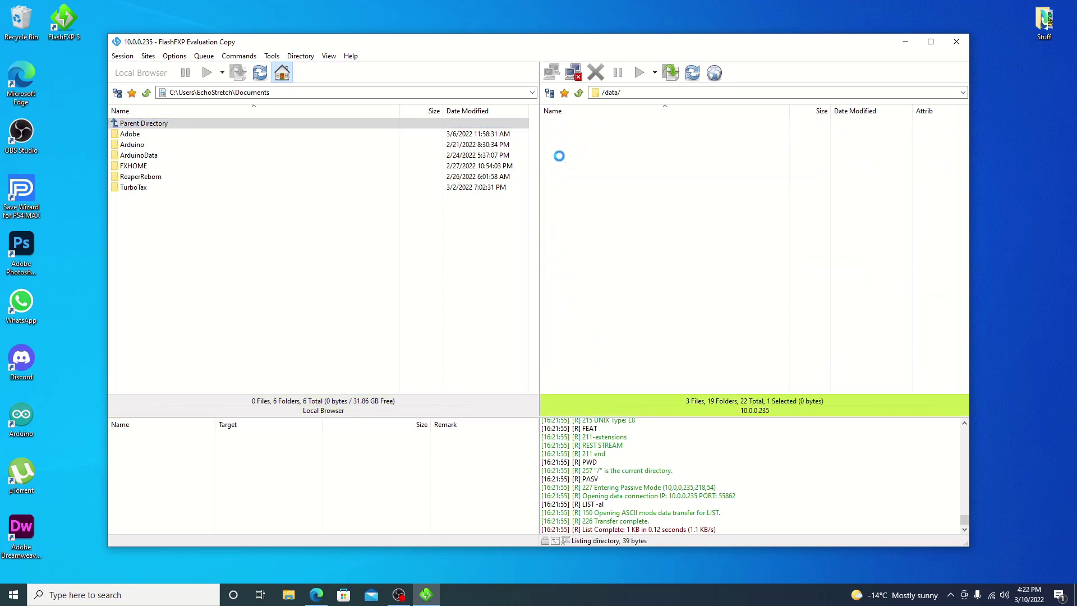
double_click(566, 147)
double_click(563, 135)
left_click(571, 135)
double_click(570, 135)
double_click(582, 125)
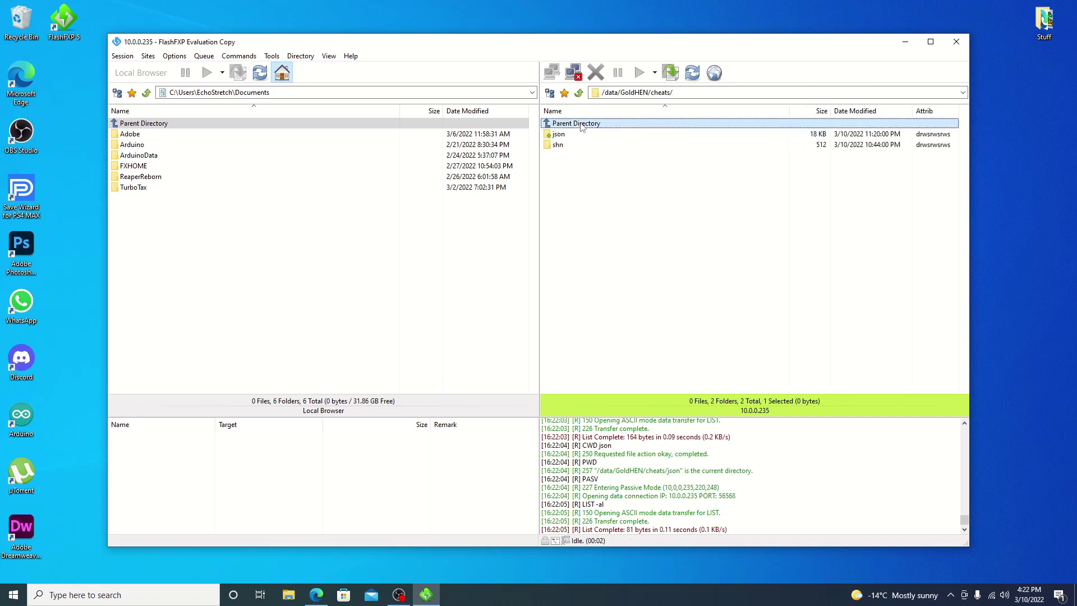
double_click(581, 124)
double_click(582, 125)
double_click(583, 124)
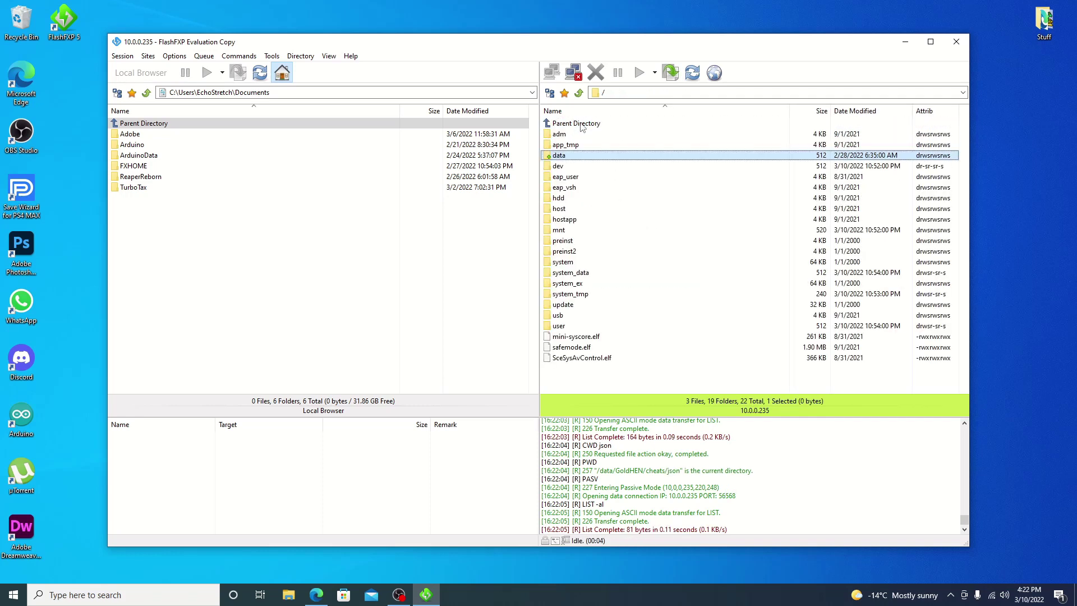
- Open the /user/data/GoldHEN/cheats/json folder on the PS4 as the upload destination
double_click(560, 326)
double_click(559, 197)
double_click(582, 144)
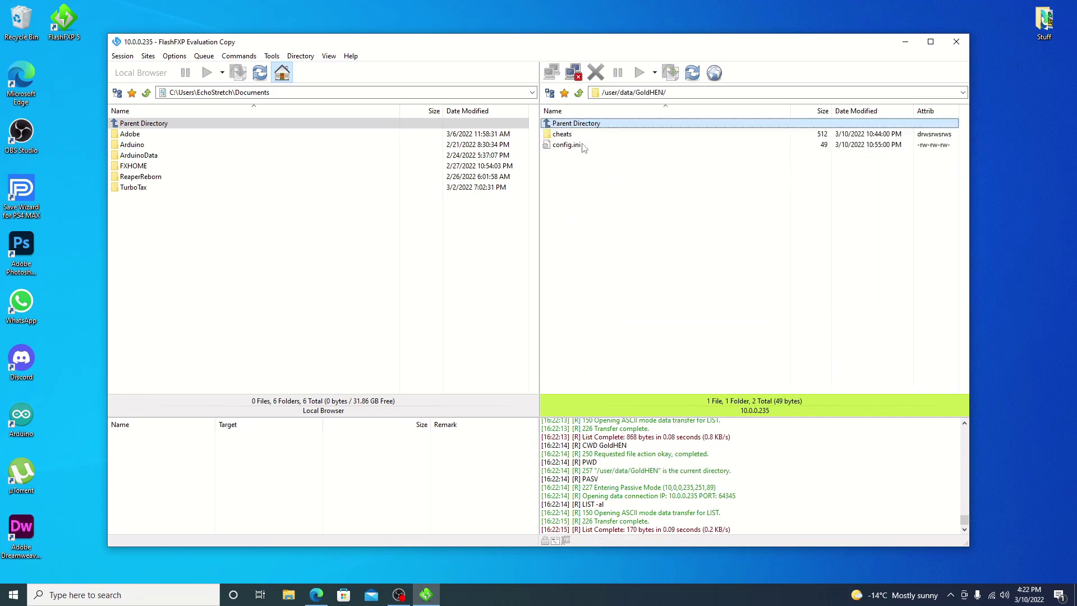
double_click(567, 134)
double_click(560, 134)
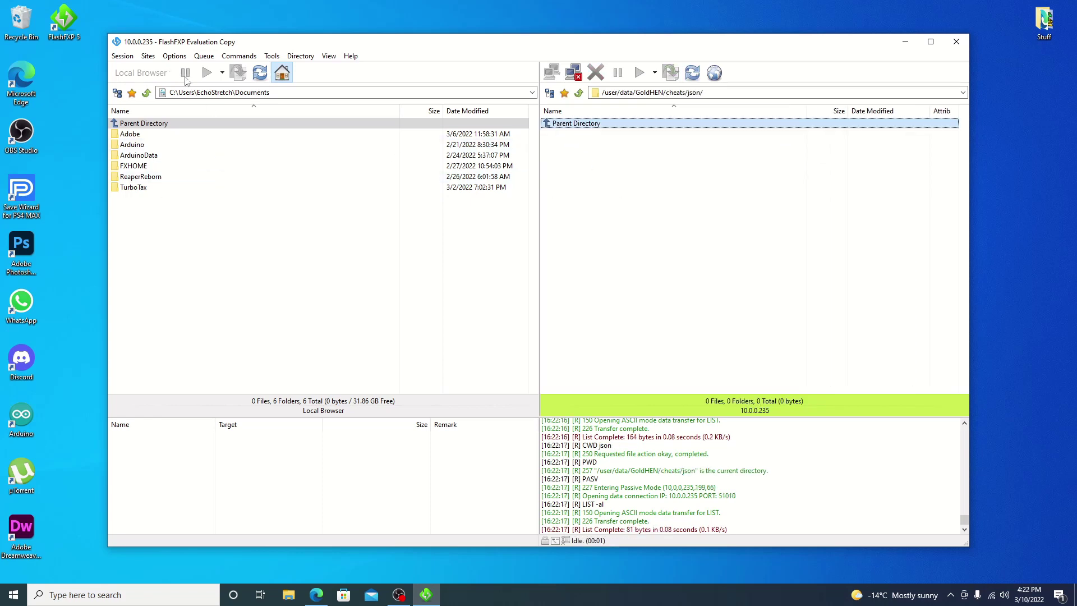
- Browse the local side to the json folder inside the Desktop's cheats folder
left_click(532, 93)
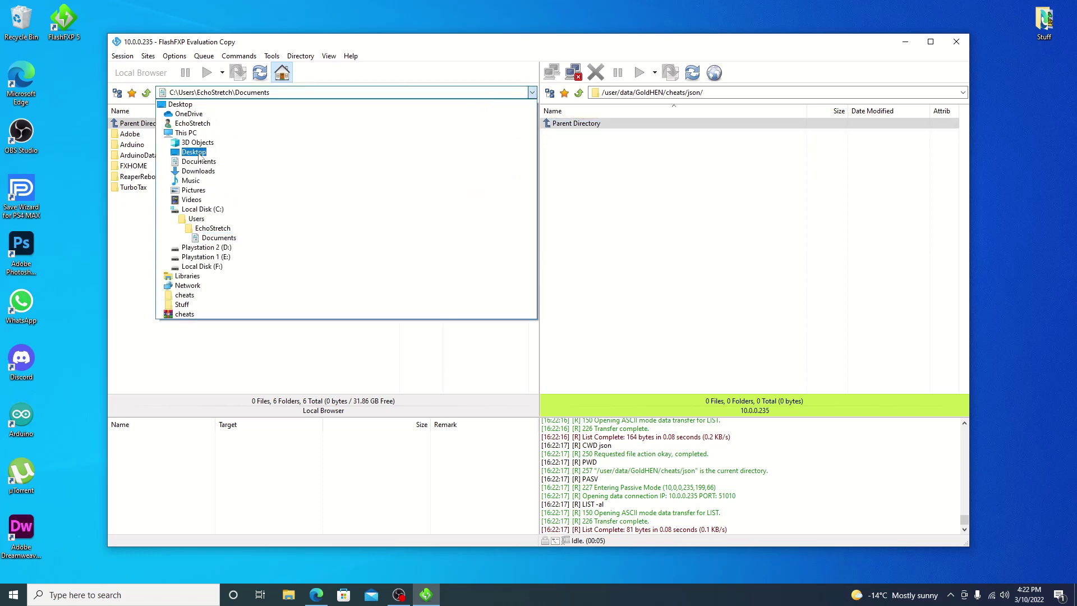
left_click(193, 152)
double_click(135, 135)
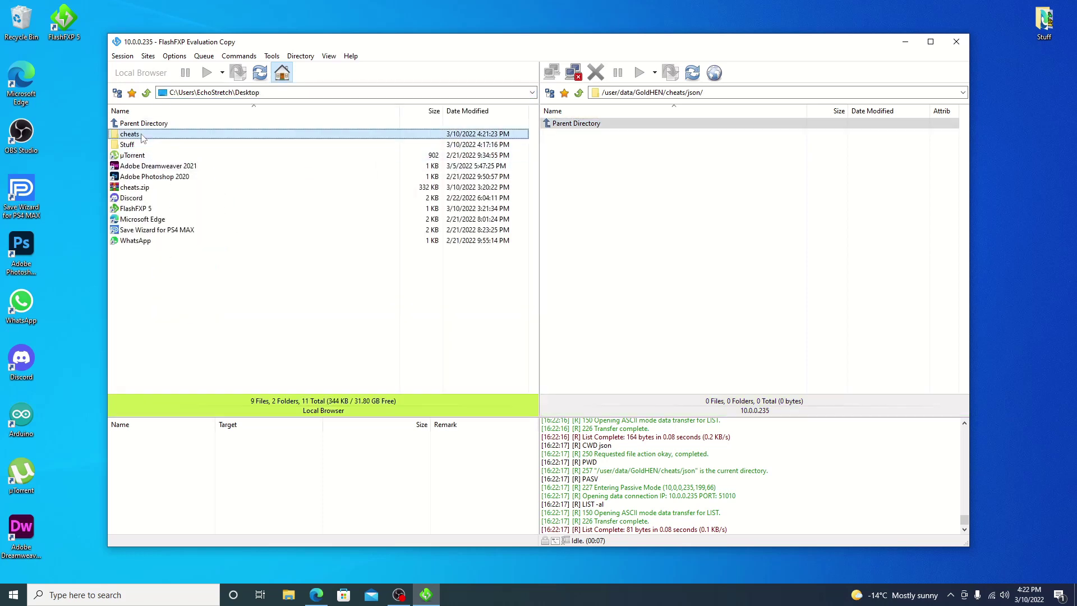
left_click(143, 137)
double_click(143, 135)
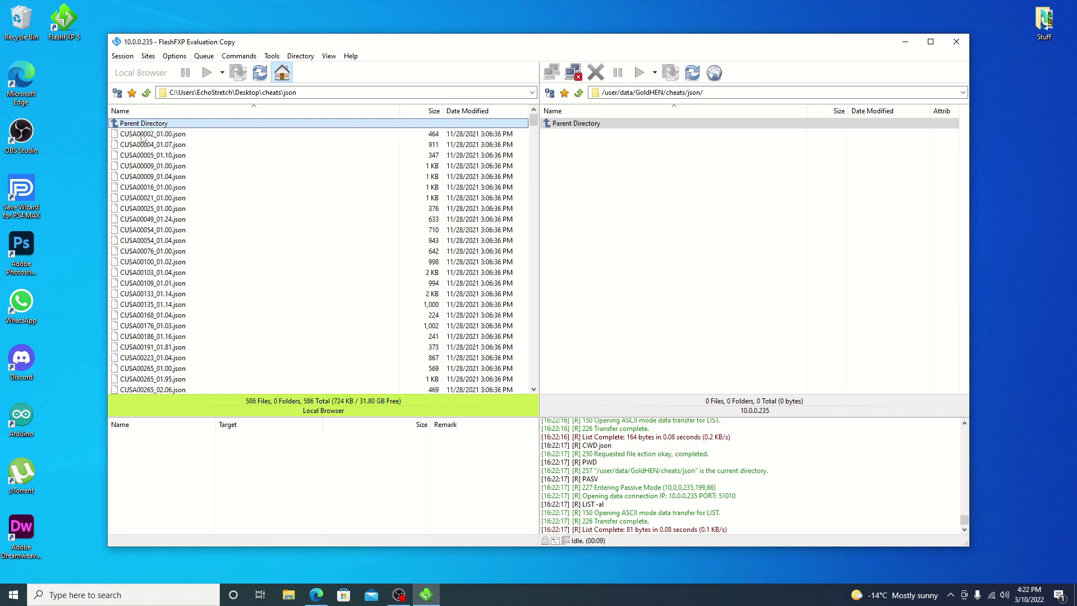
- Transfer all the local json cheat files to the PS4's open json folder
left_click(177, 241)
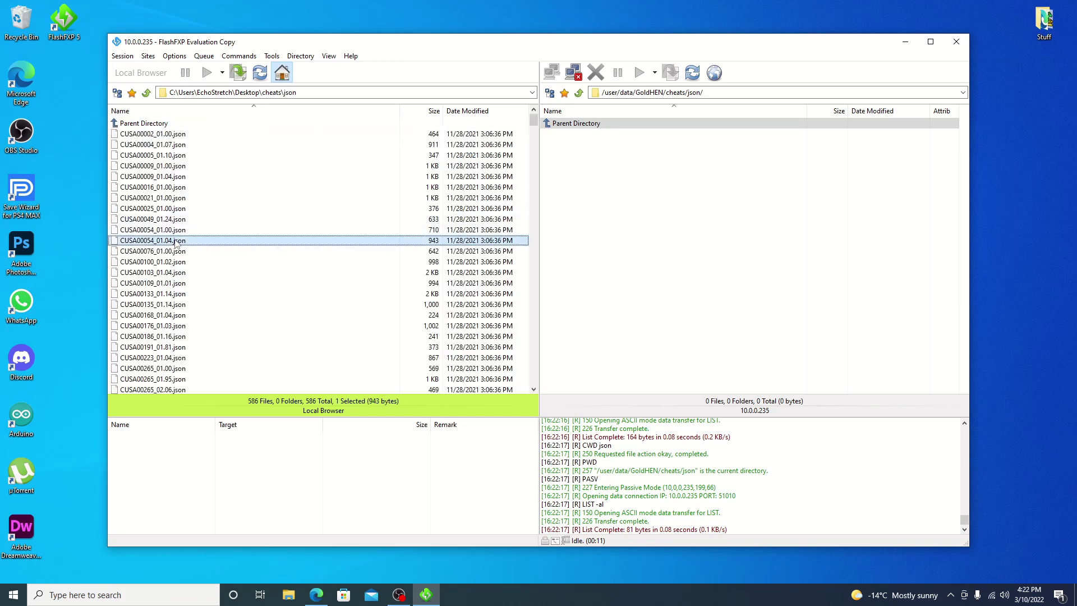
key("ctrl+a")
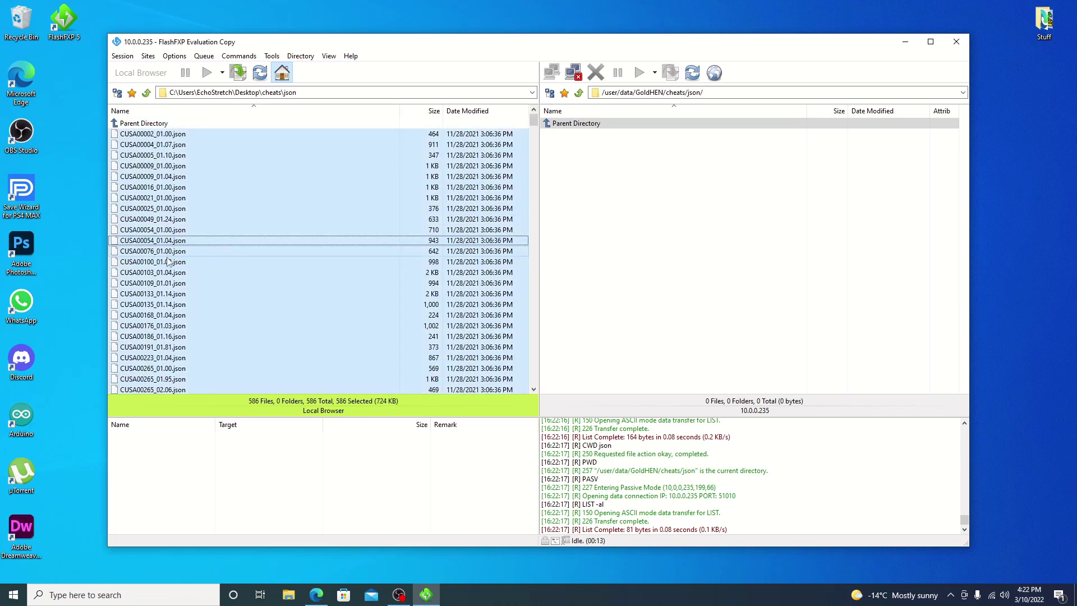
right_click(168, 262)
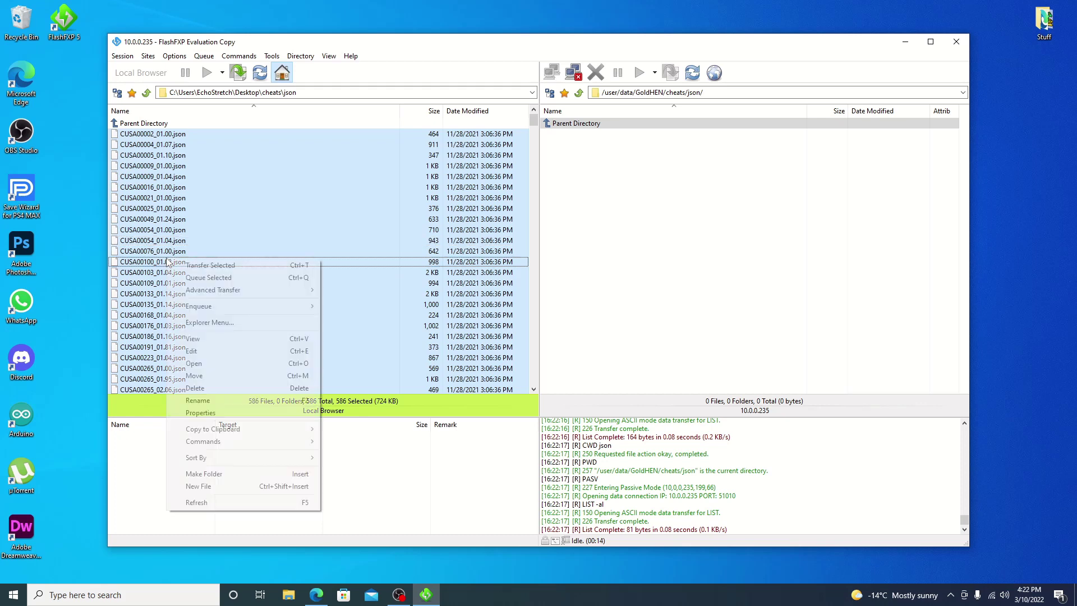
left_click(208, 265)
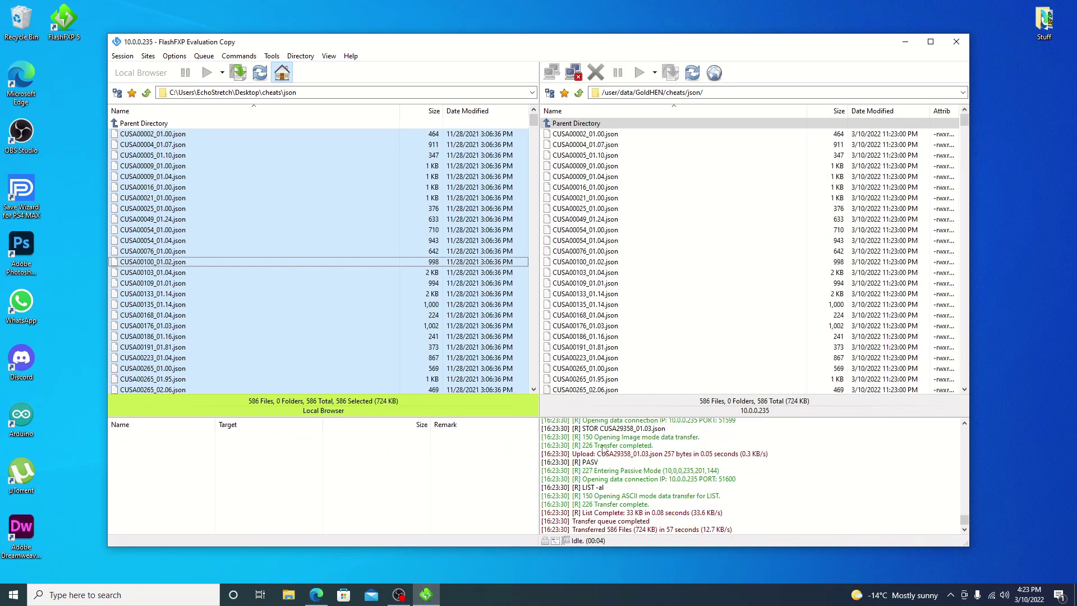
- Leave the upload folder for the PS4's root directory and check the /data/GoldHEN/cheats/json folder
left_click(600, 123)
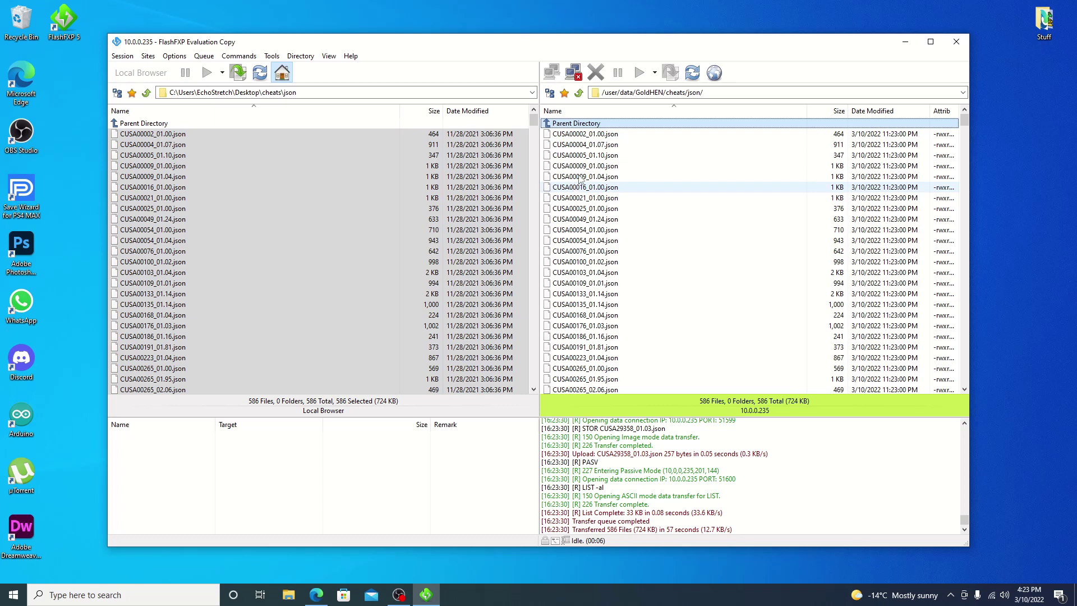
double_click(585, 124)
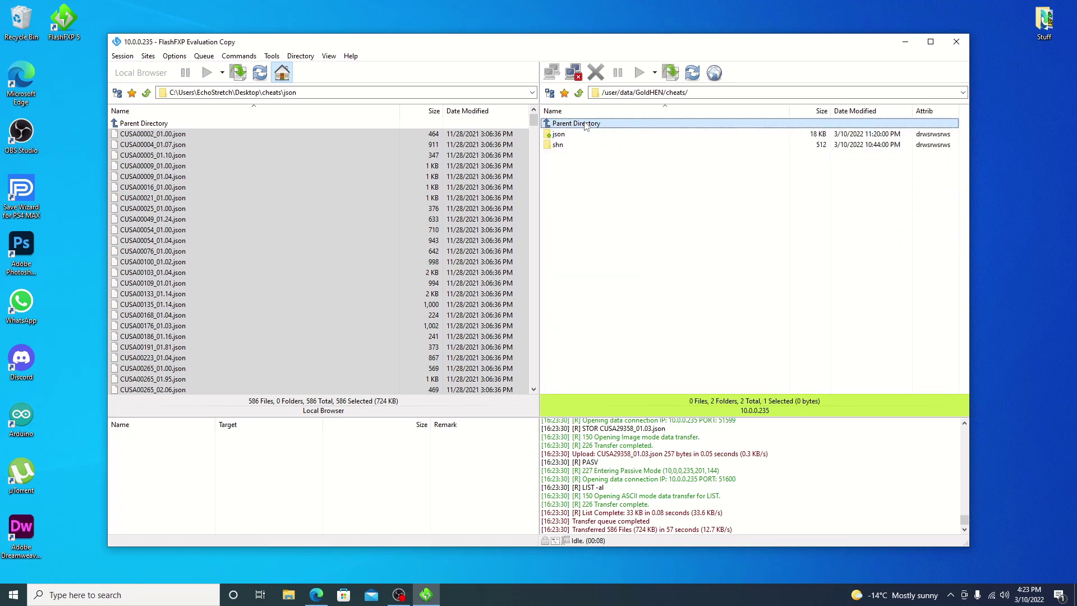
double_click(585, 124)
double_click(585, 124)
double_click(586, 124)
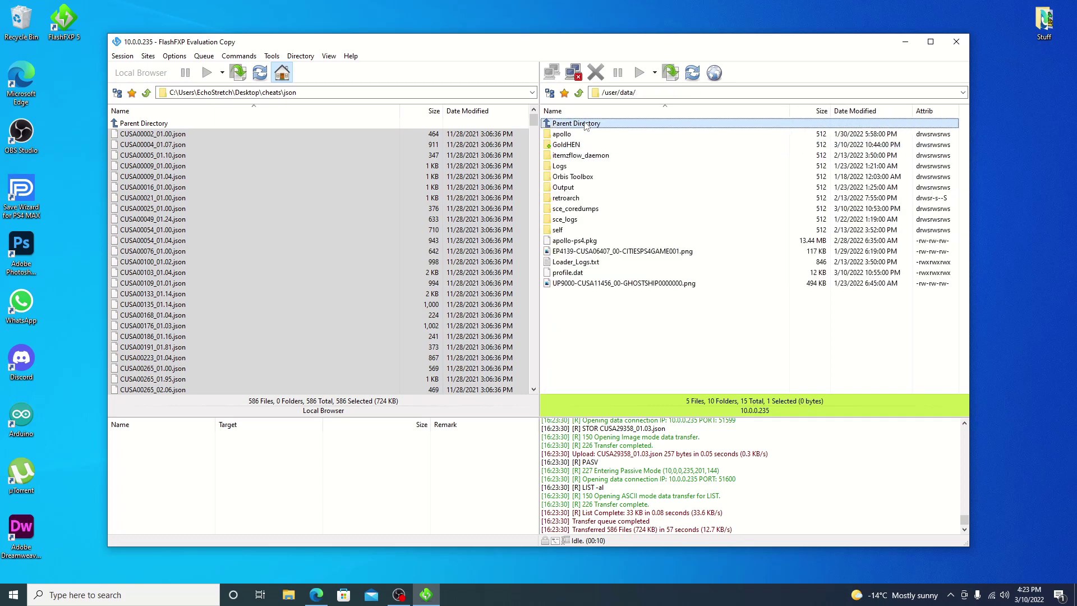
double_click(586, 124)
double_click(583, 156)
double_click(584, 145)
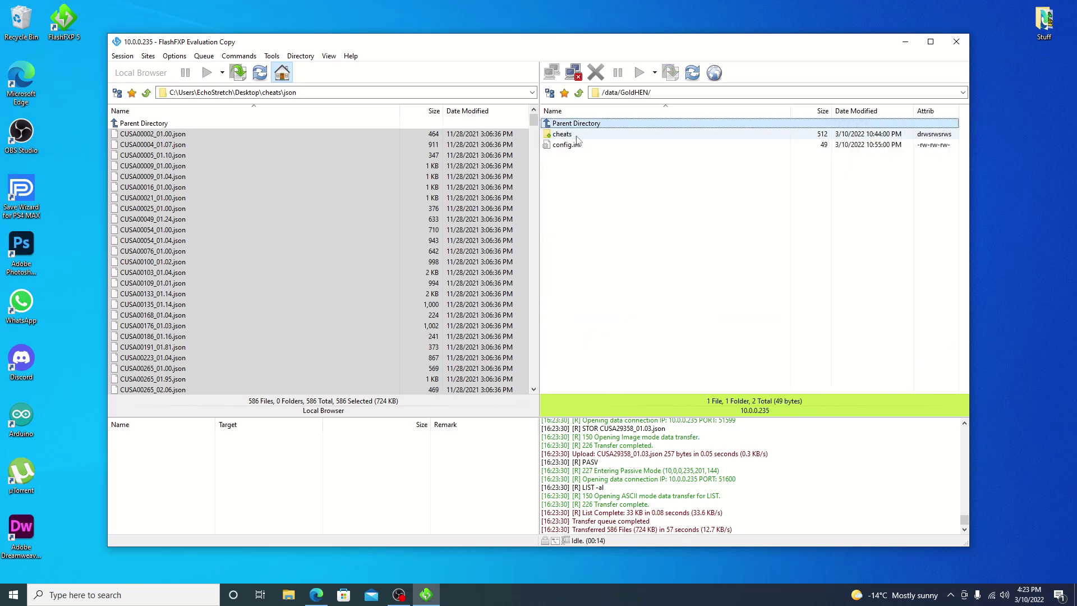
double_click(567, 135)
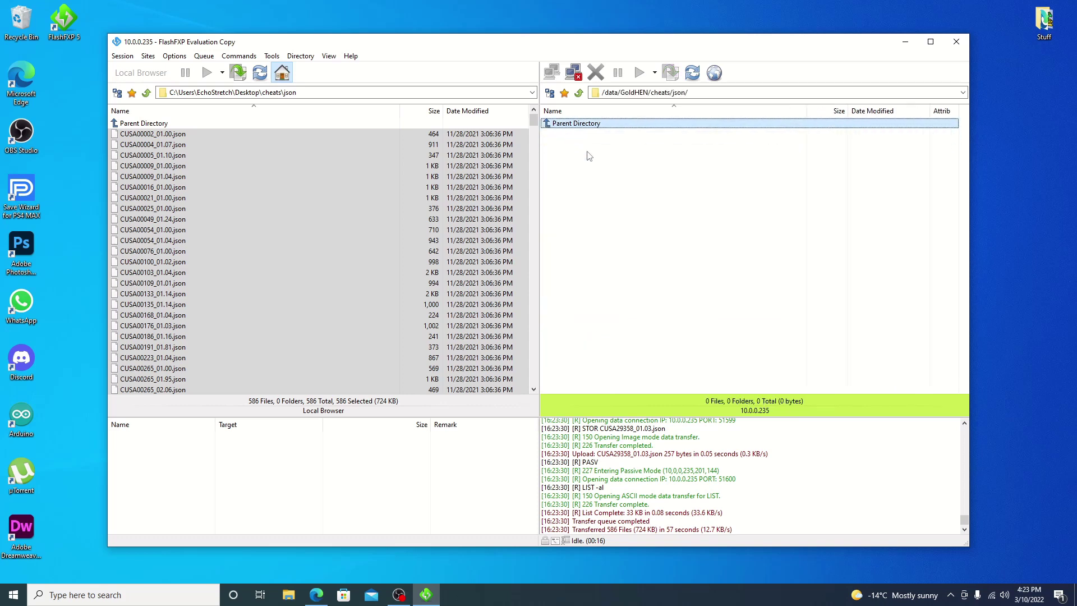
right_click(750, 233)
left_click(809, 412)
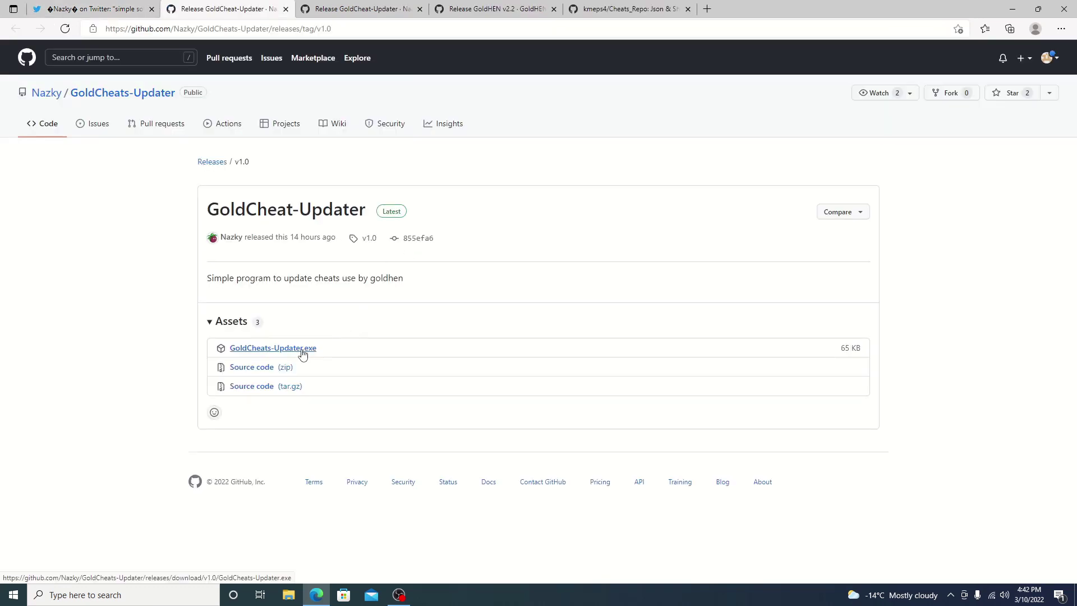
- Launch GoldCheats-Updater from the Windows desktop and update all cheats
left_click(317, 595)
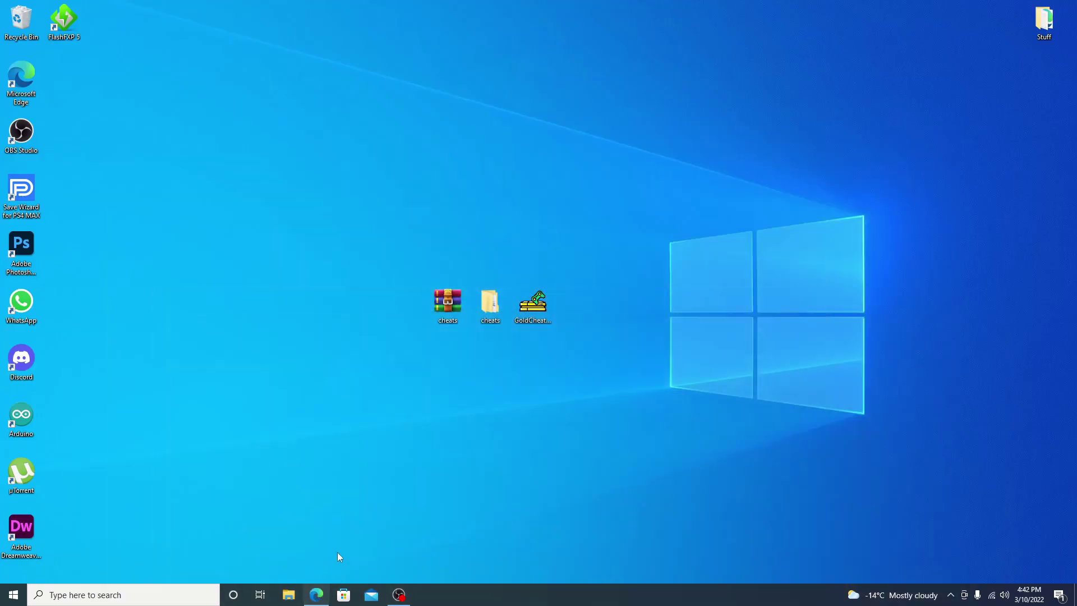
double_click(547, 313)
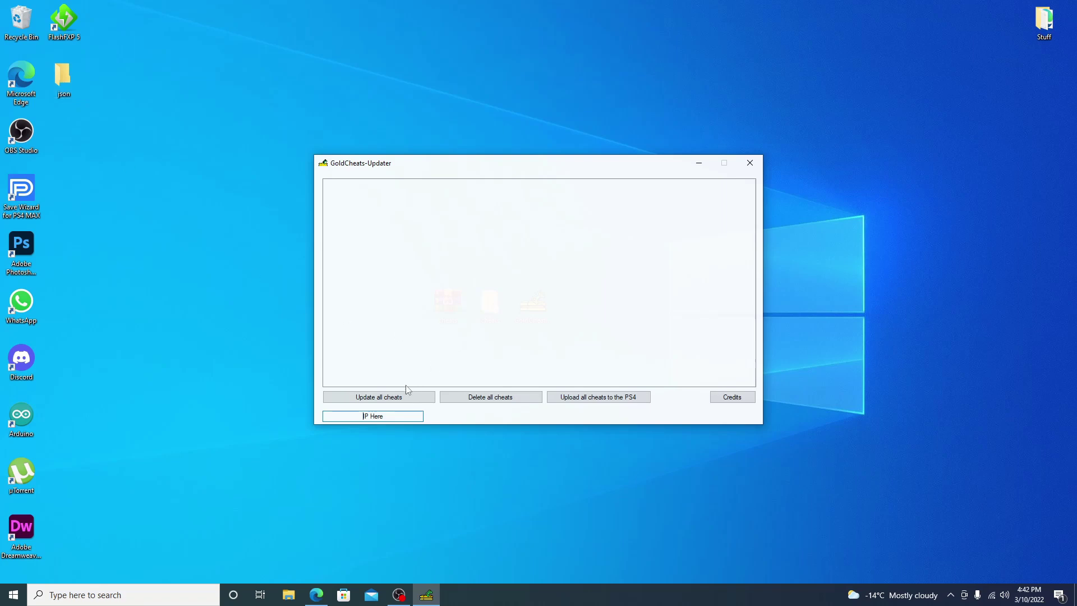
left_click(394, 398)
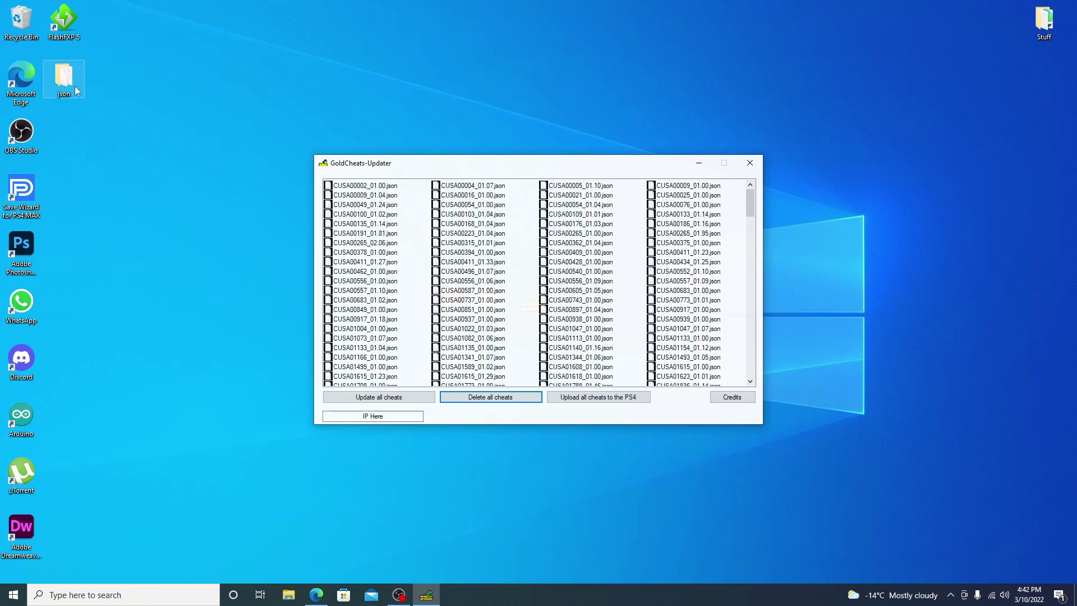
- Set the PS4's IP to 10.0.0.235 and upload all cheats to the console, overwriting the existing ones
left_click(401, 417)
type("10.0.0")
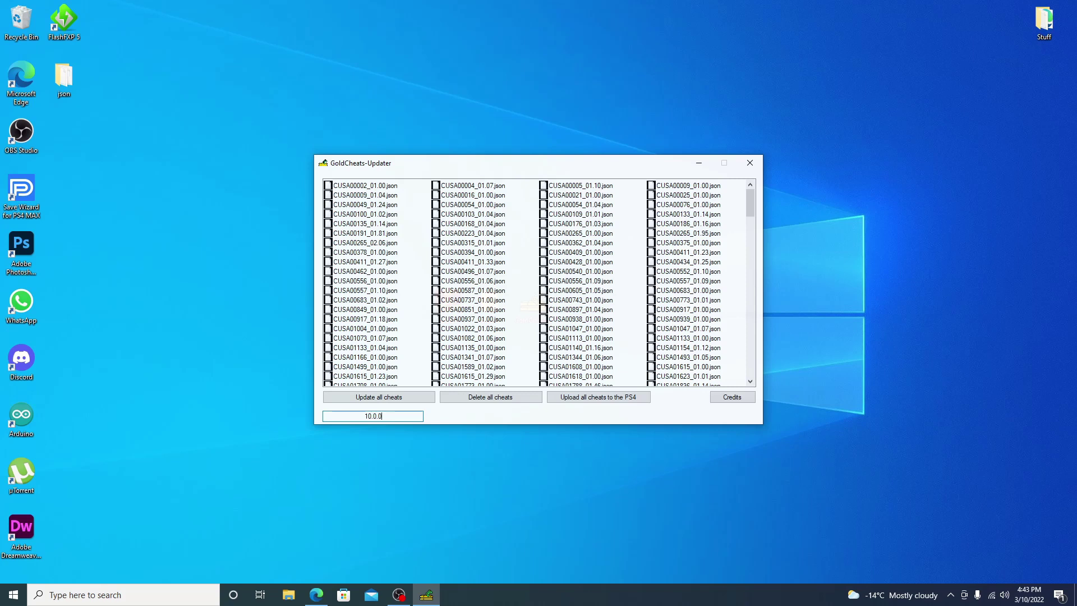
type(".235")
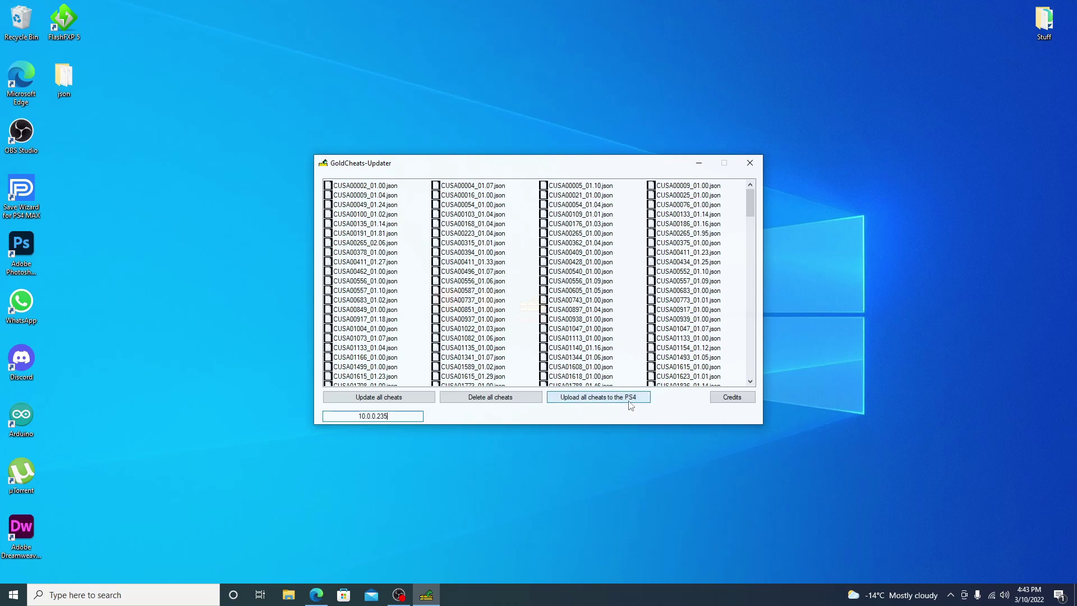
left_click(624, 398)
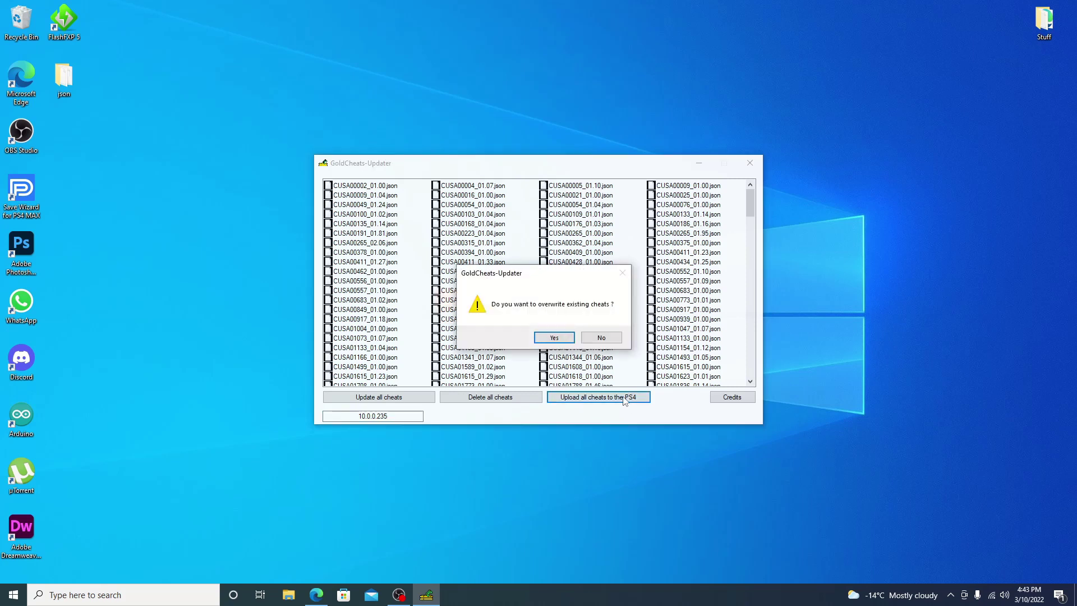
left_click(553, 338)
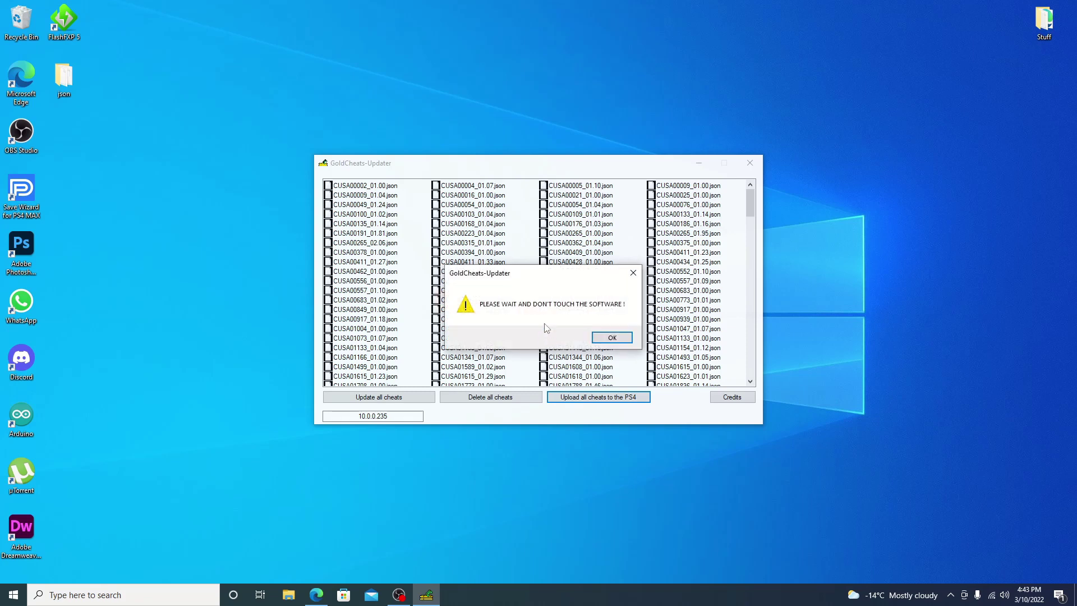
left_click(629, 340)
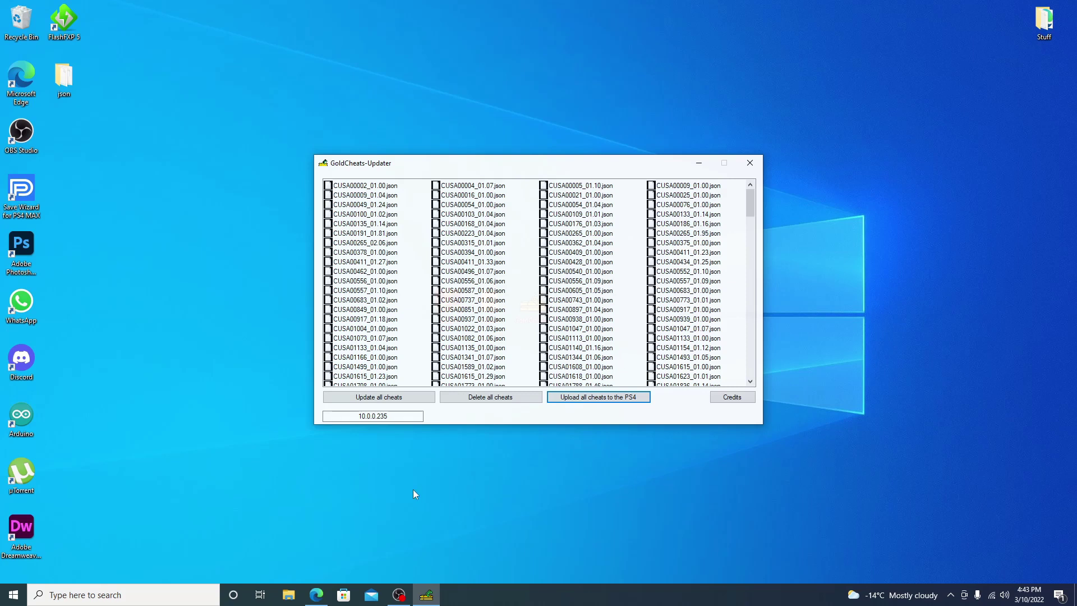
- Check the GoldCheat-Updater v1.0 release page in the browser, then return to GoldCheats-Updater, acknowledge the finished upload and close the program
left_click(317, 596)
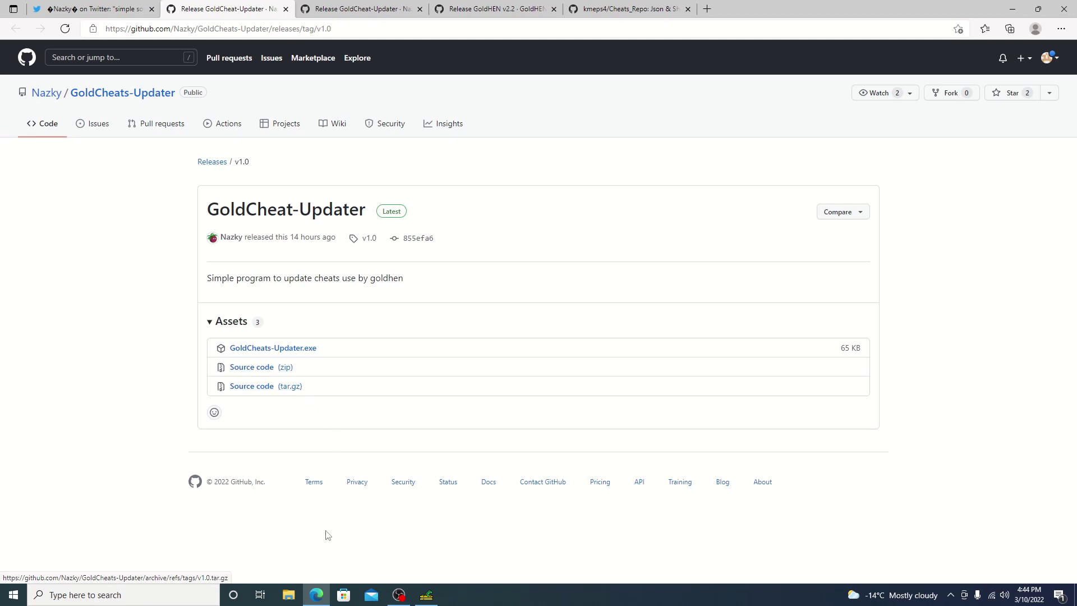
left_click(311, 599)
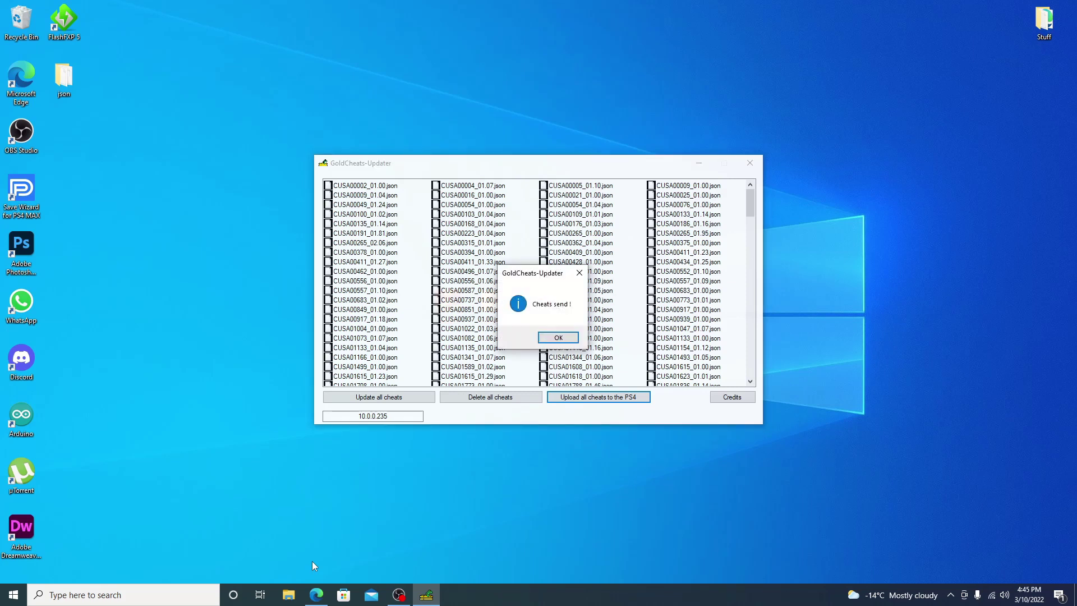
left_click(548, 338)
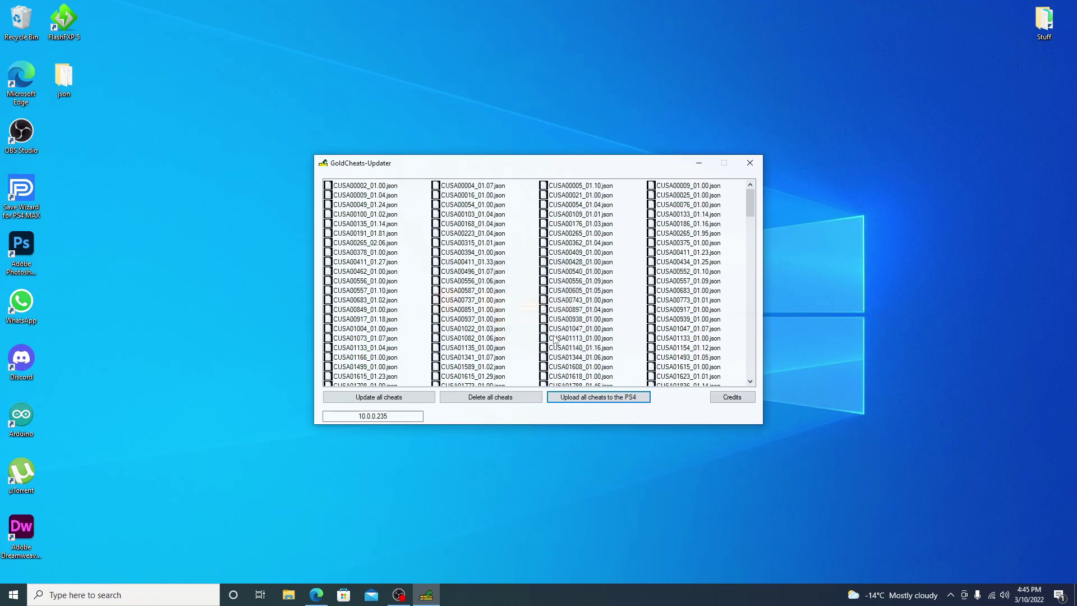
left_click(746, 166)
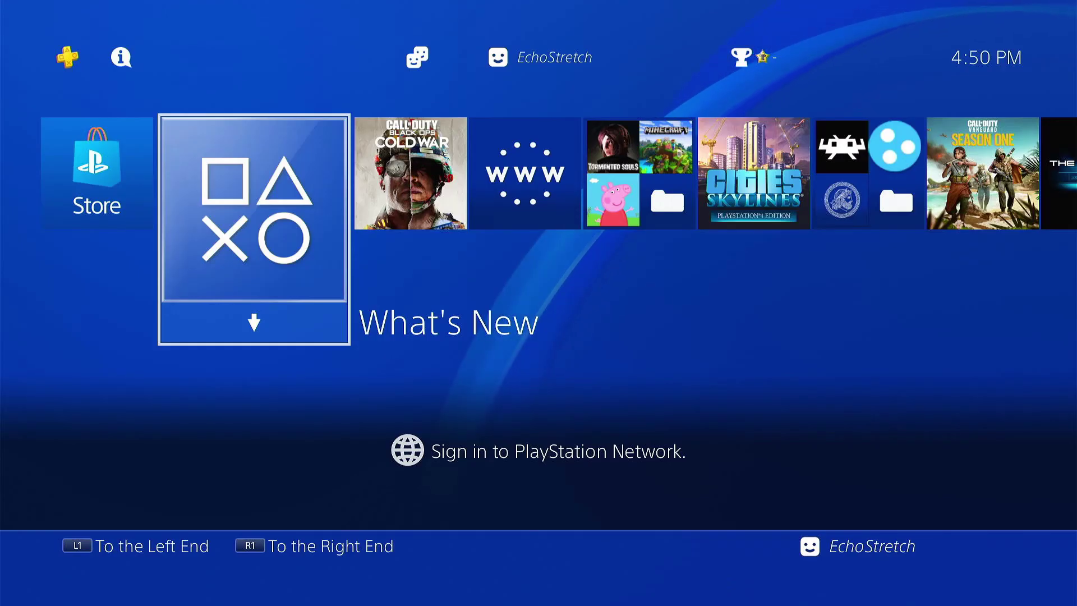
- Start Call of Duty: Black Ops Cold War on the PS4 and check the game's GoldHEN Cheat Menu
key("Right")
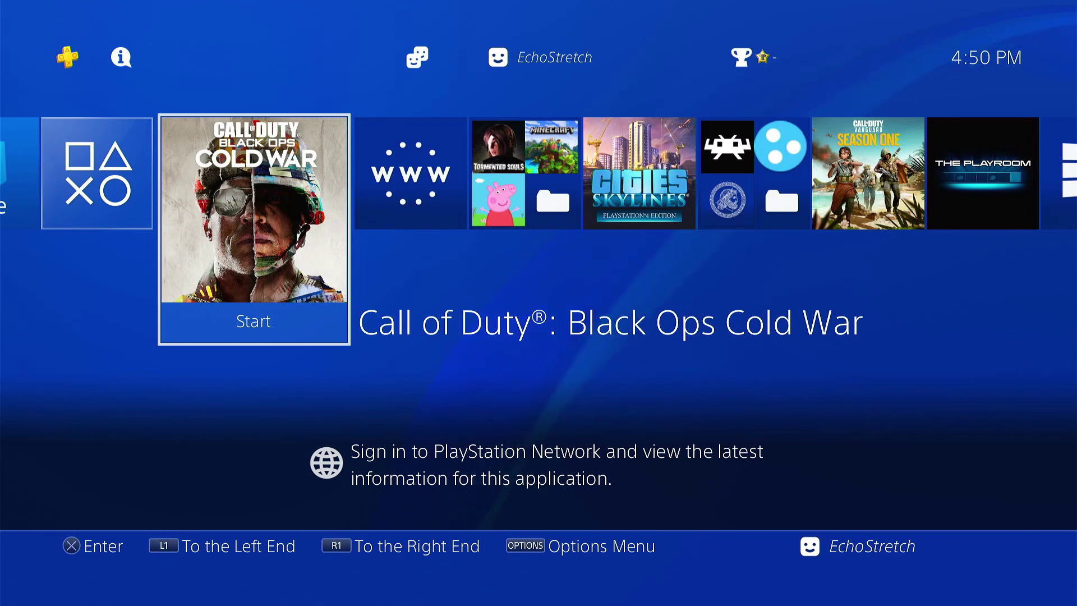
key("Menu")
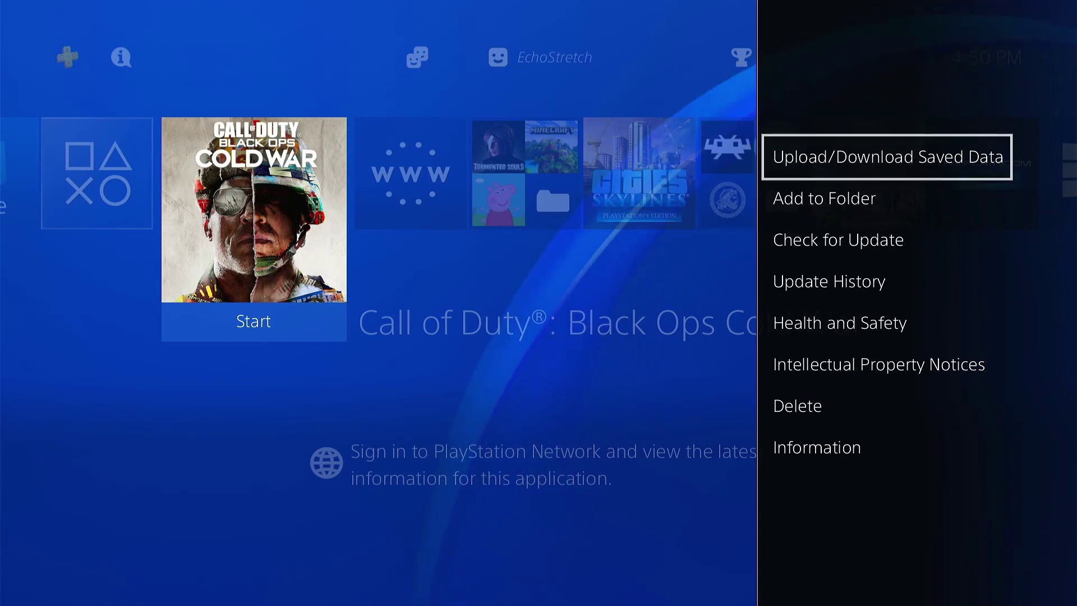
key("Escape")
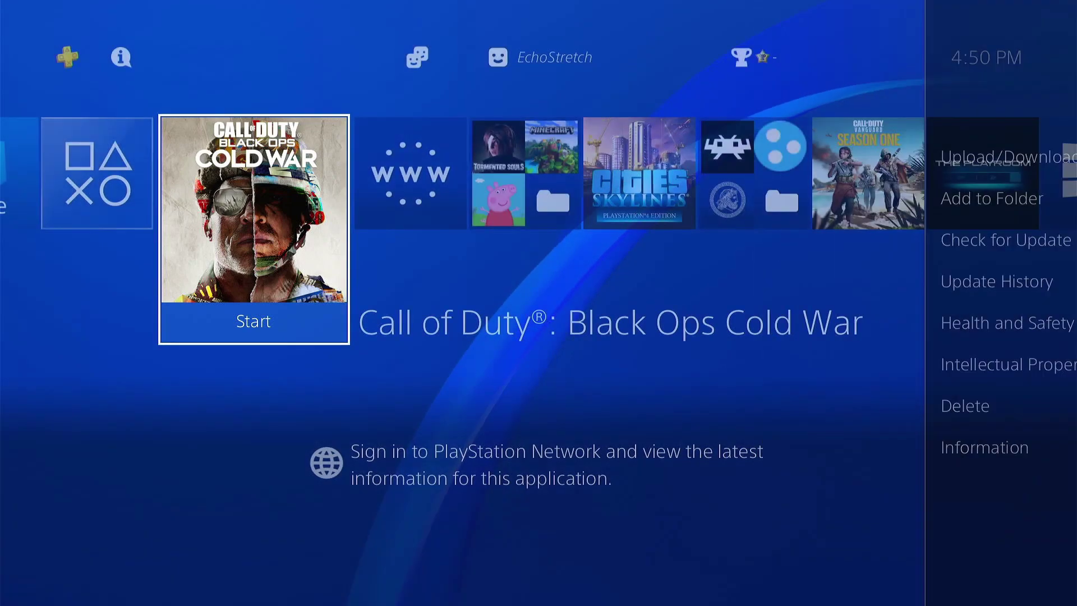
key("Return")
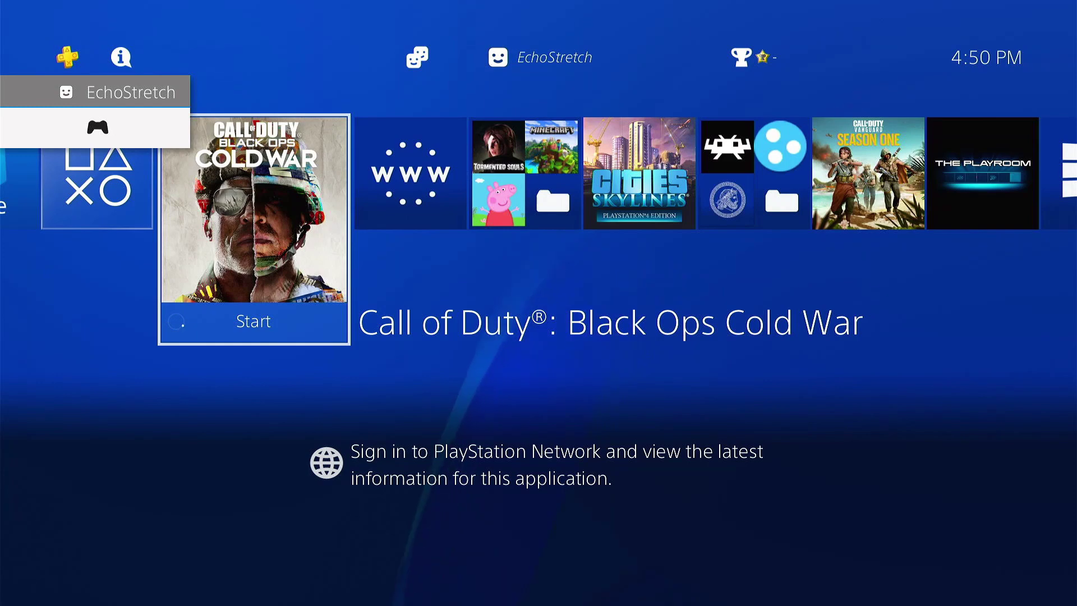
key("Menu")
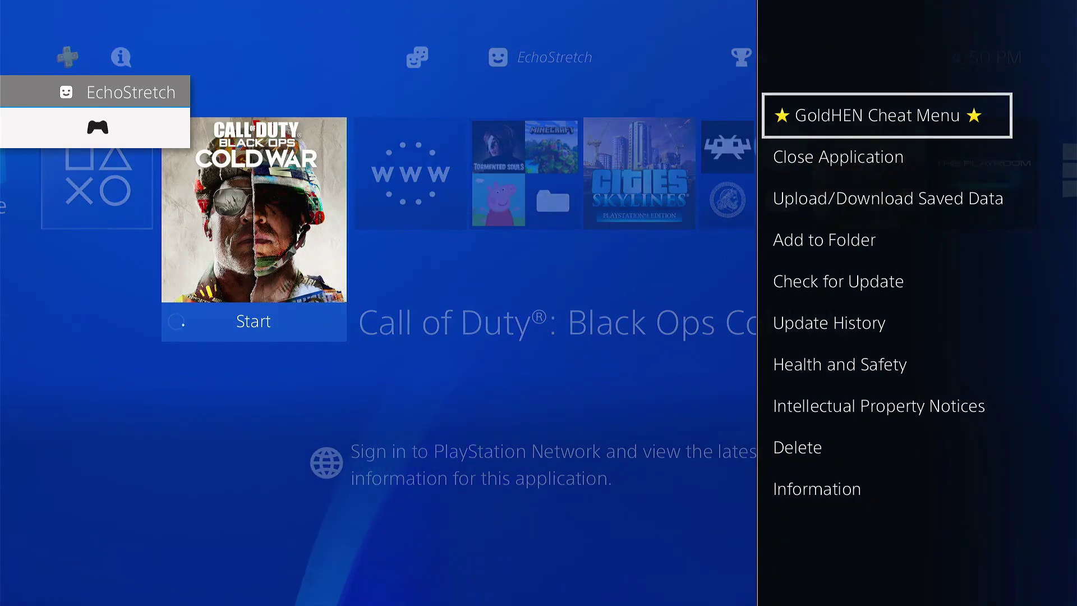
key("Return")
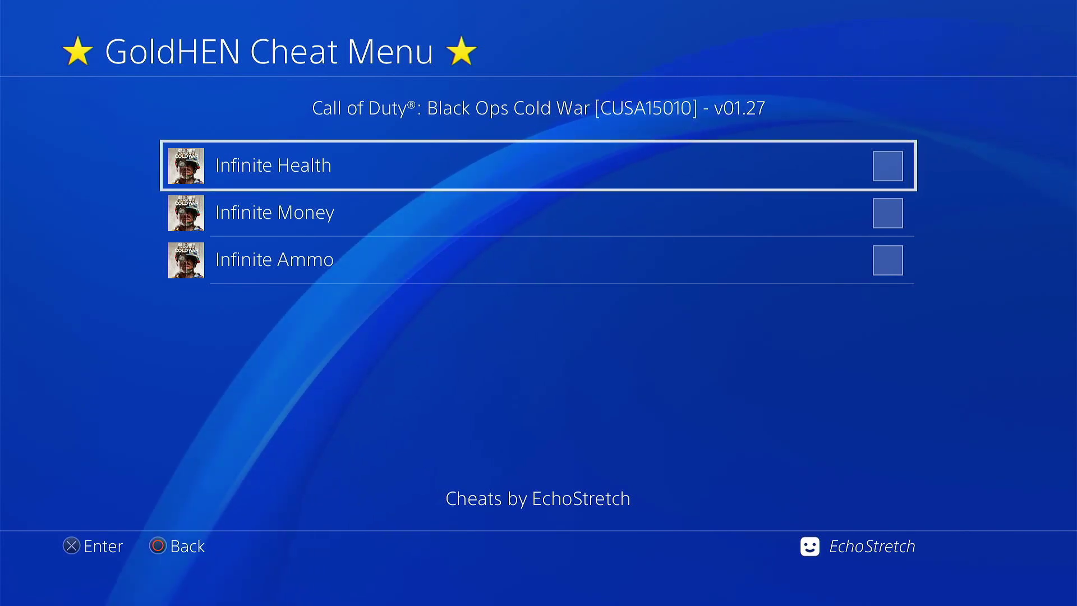
key("Escape")
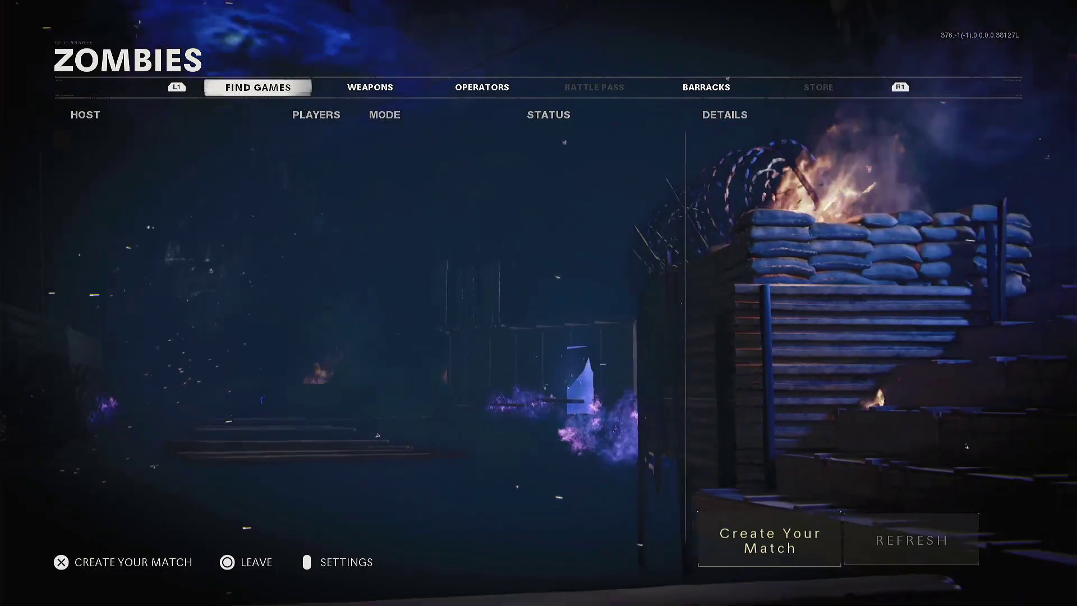
- Create an offline custom Zombies match and change its mode to Round Based
key("Escape")
key("Down")
key("Return")
key("Return")
key("Down")
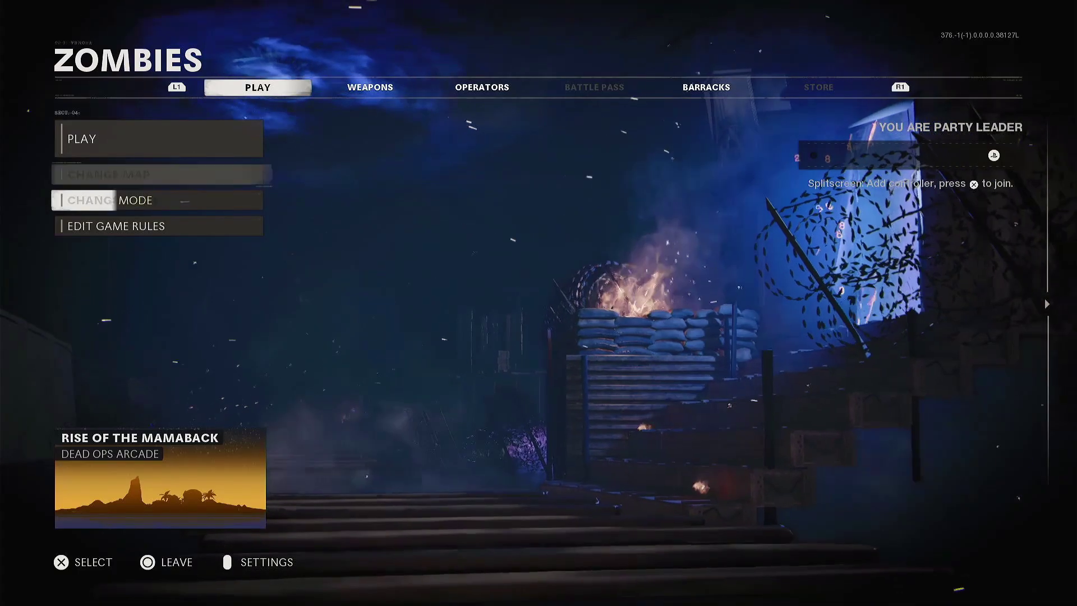
key("Return")
key("Up")
key("Up")
key("Up")
key("Return")
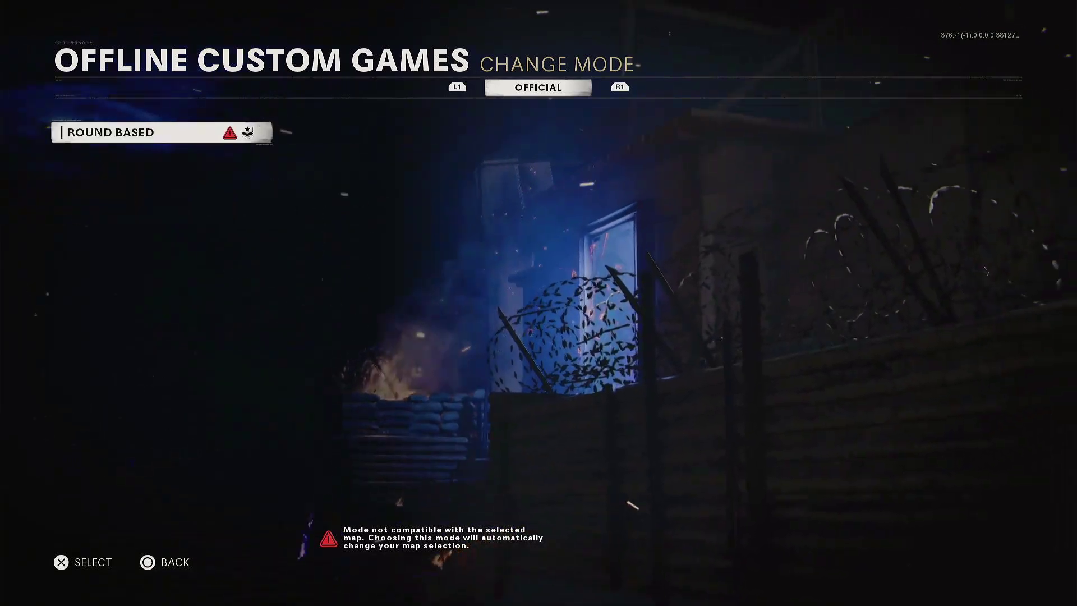
key("Return")
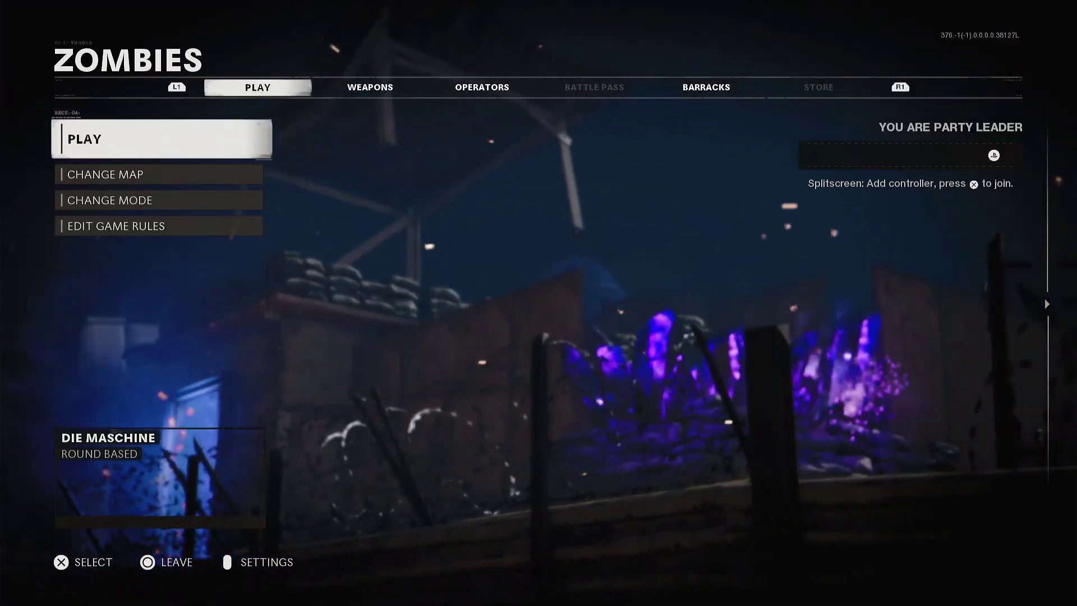
- Select the Die Maschine map for the Zombies match and start playing
key("Down")
key("Return")
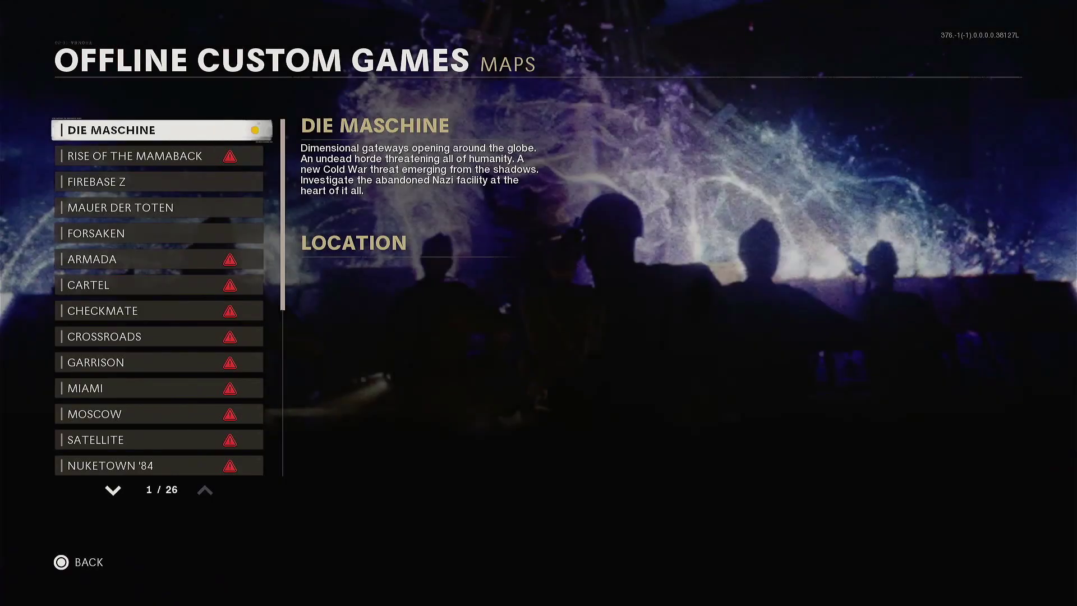
key("Return")
key("Up")
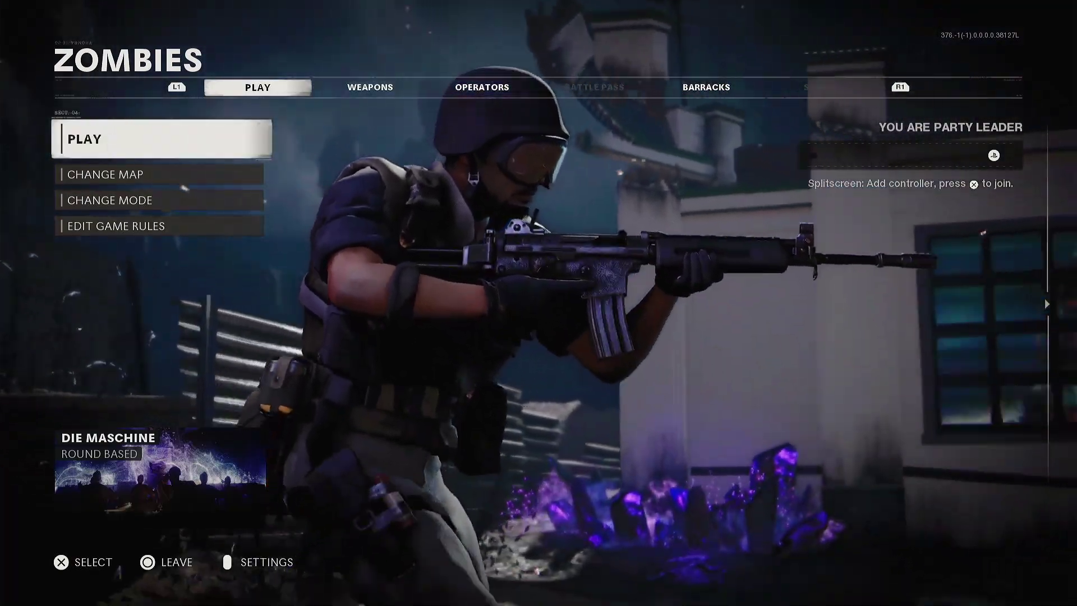
key("Return")
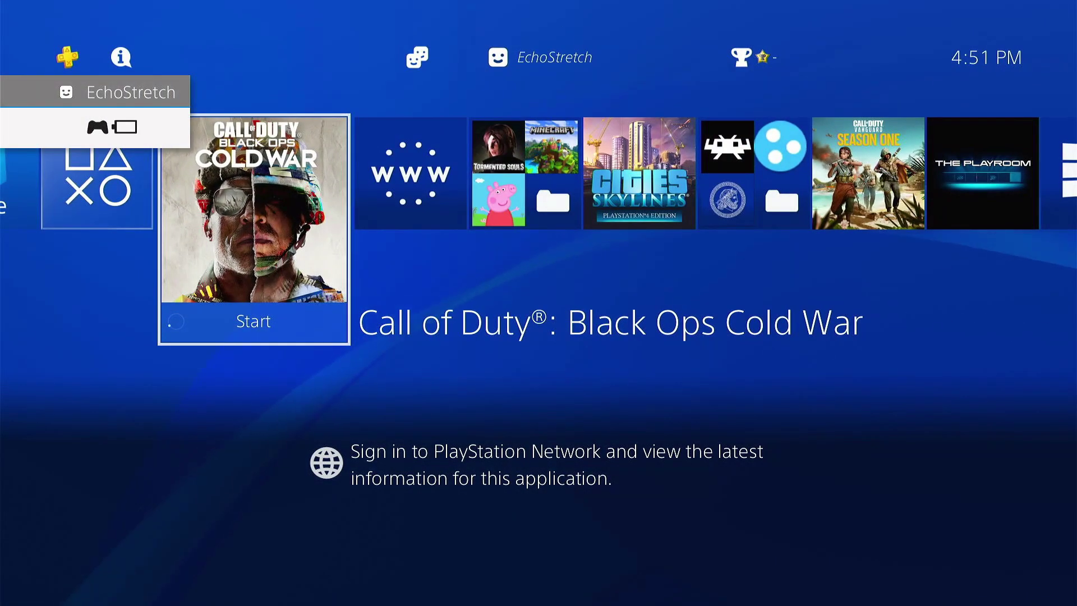
- Open the GoldHEN Cheat Menu for the running Black Ops Cold War game and enable Infinite Health, Infinite Money and Infinite Ammo
key("Menu")
key("Return")
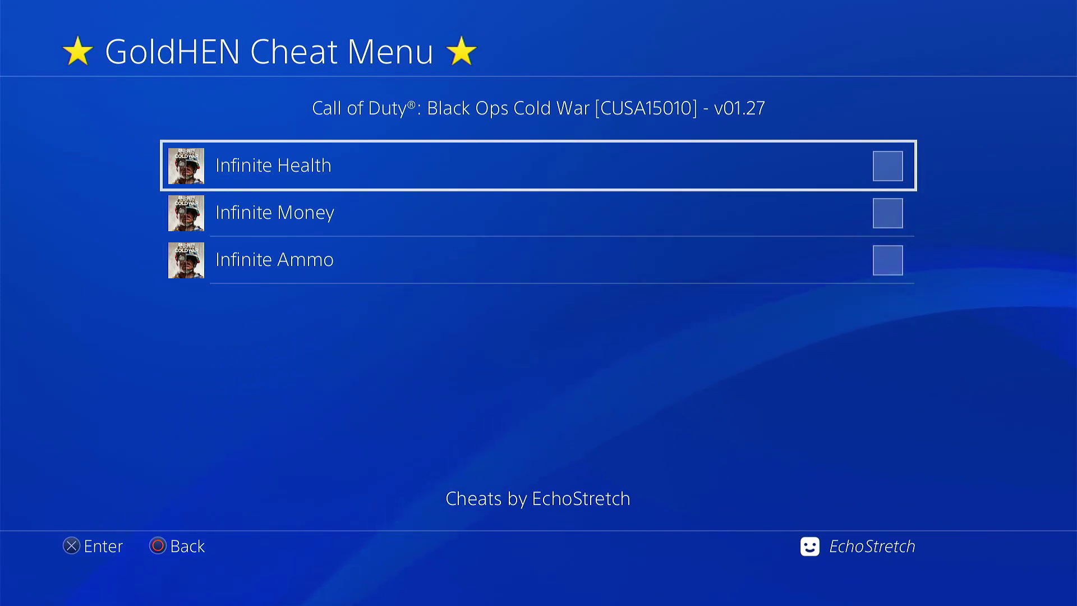
key("Escape")
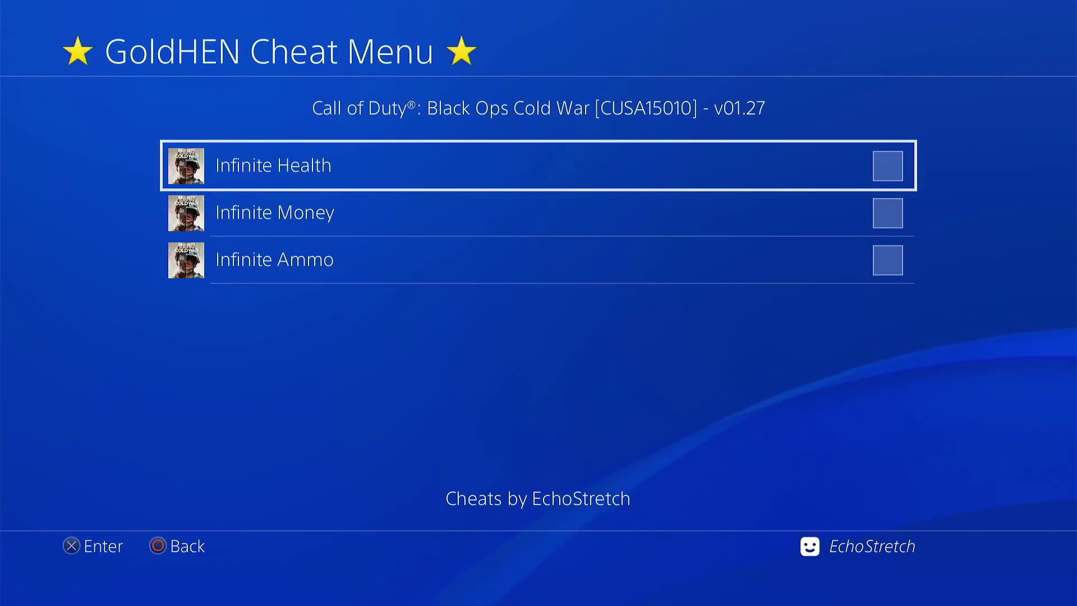
key("Return")
key("Down")
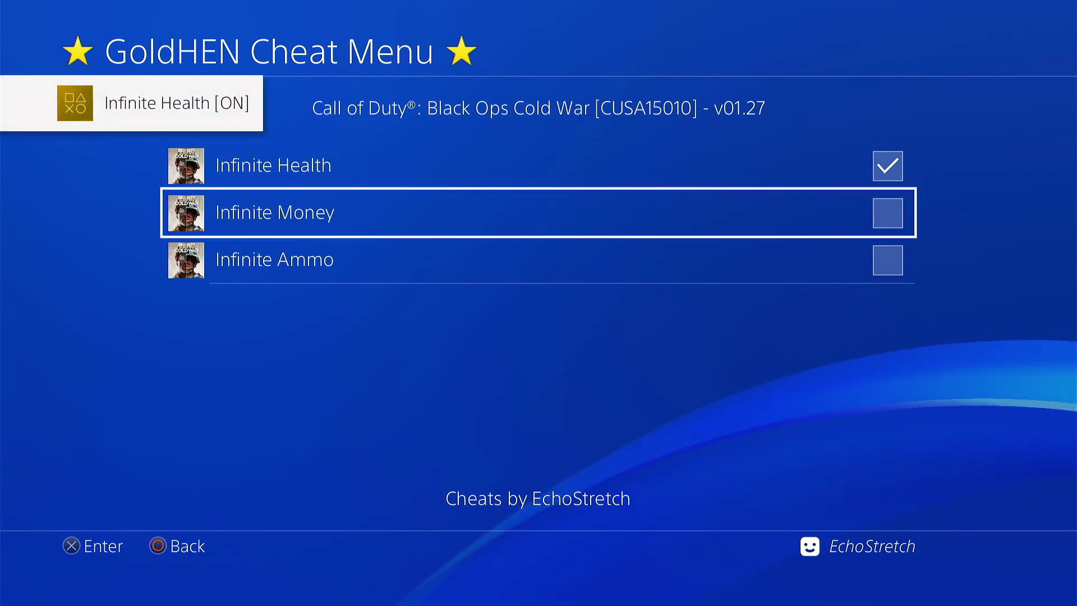
key("Return")
key("Down")
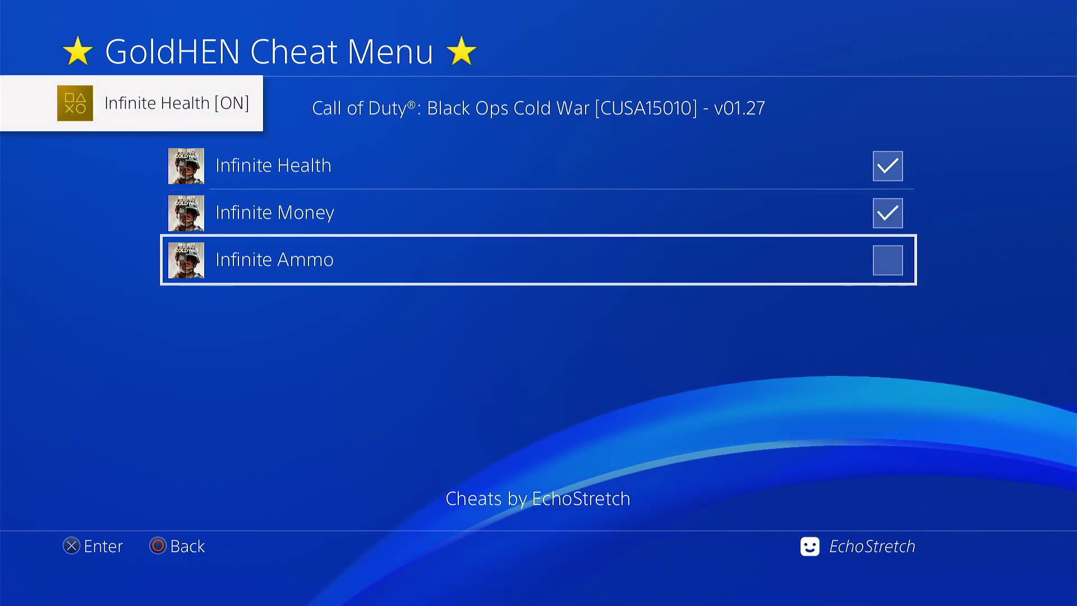
key("Return")
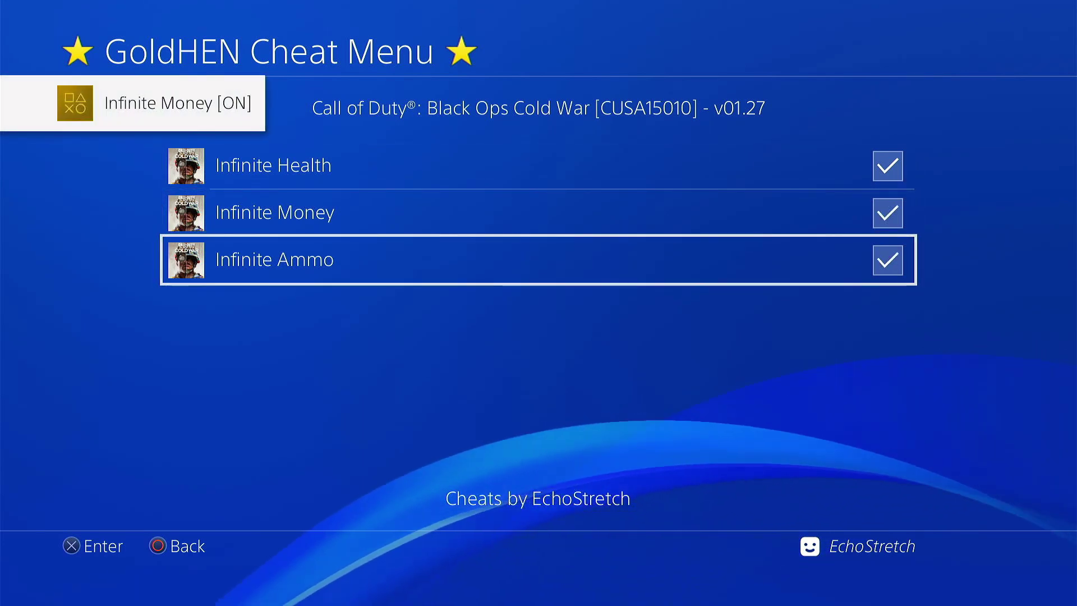